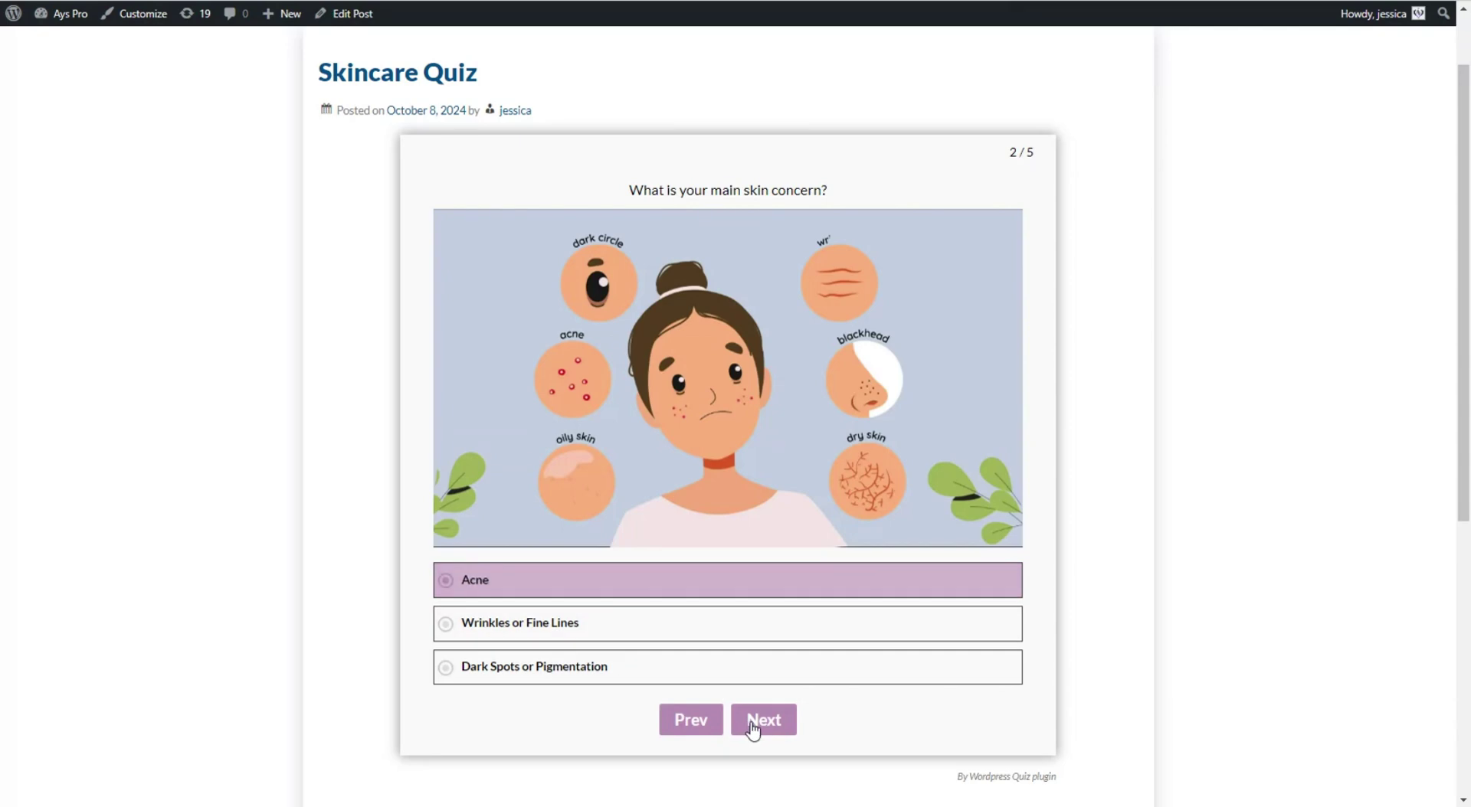
- Answer the remaining questions with Twice a day, Light and Non-greasy, and Vegan
left_click(754, 725)
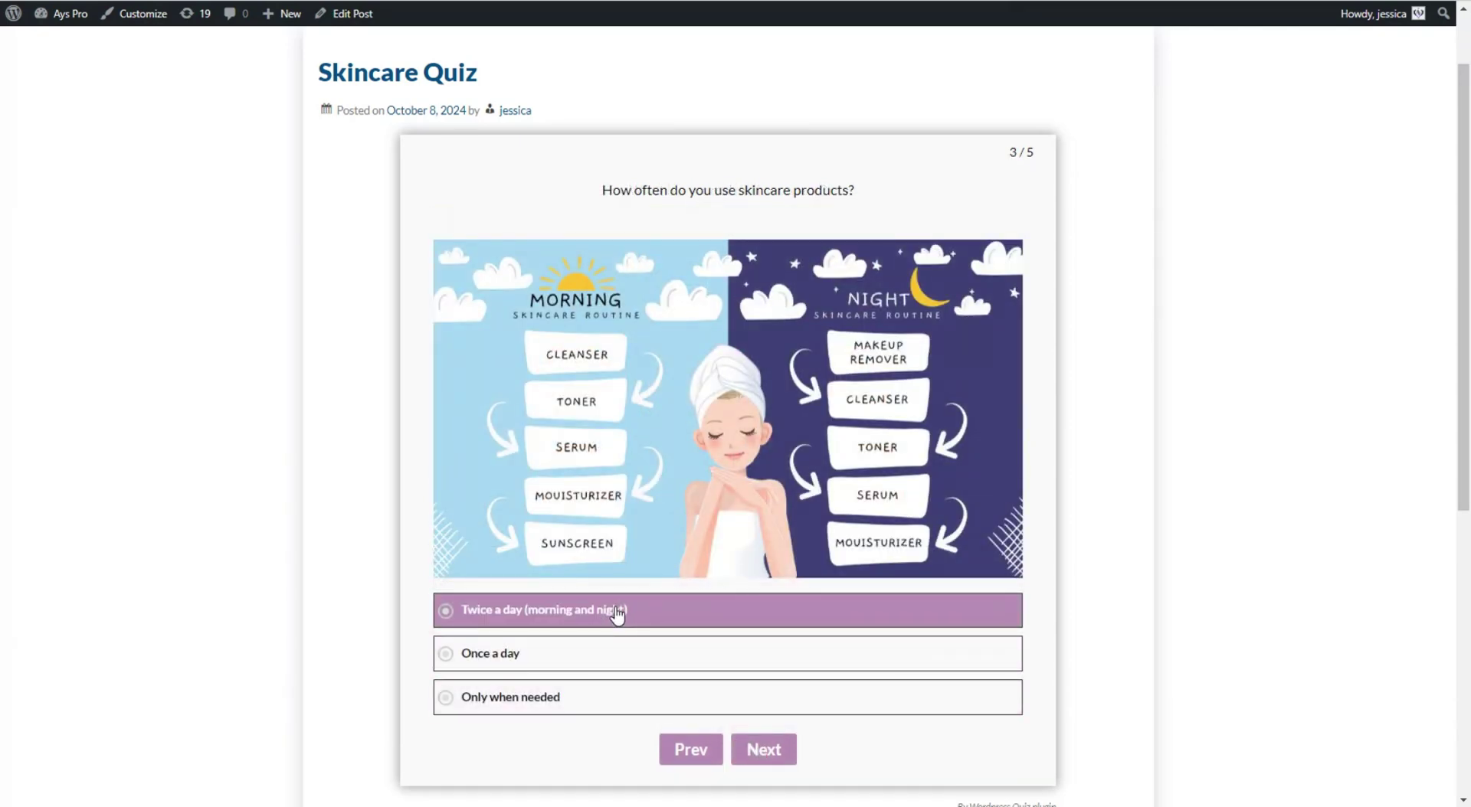
left_click(616, 611)
left_click(754, 751)
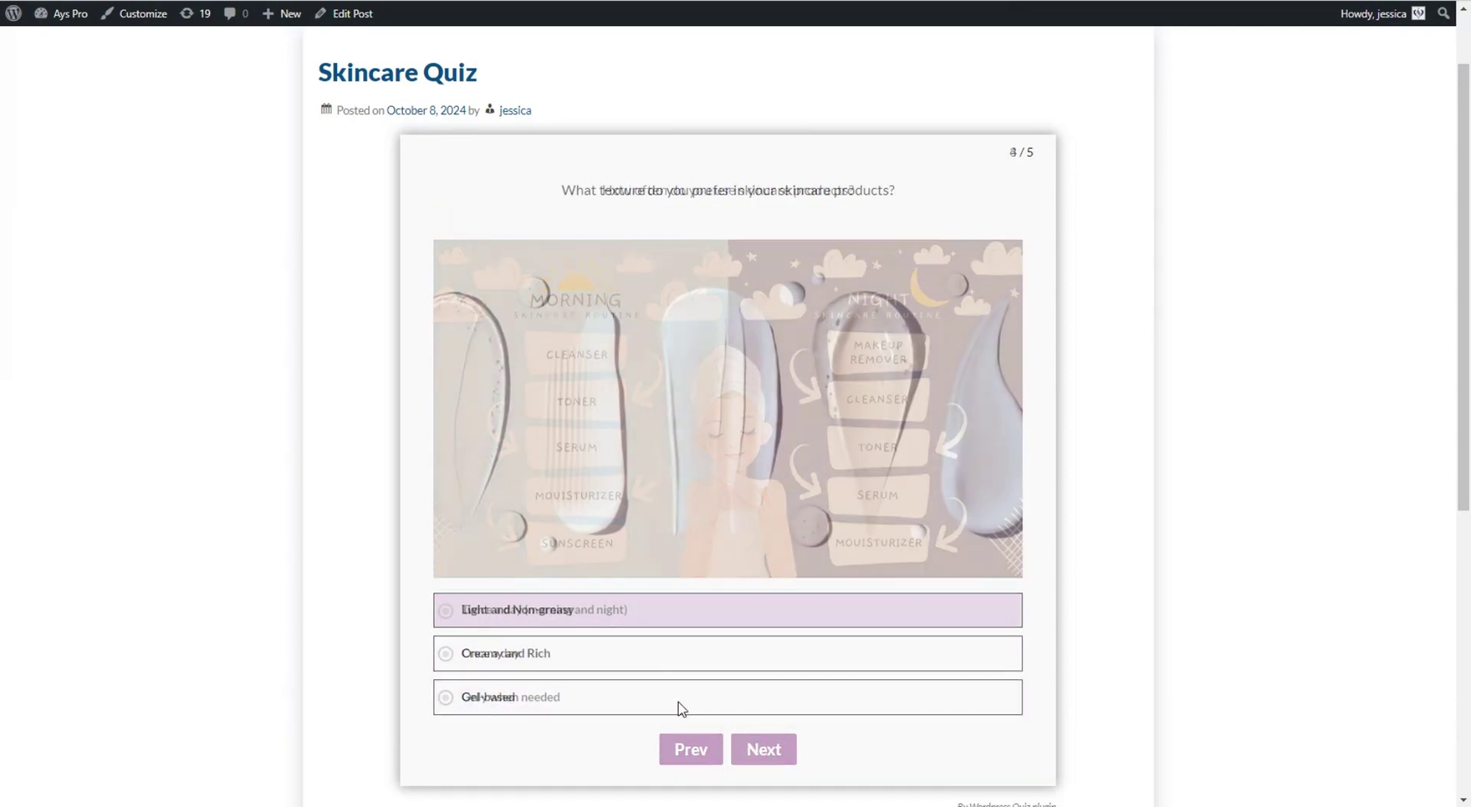
left_click(555, 611)
left_click(754, 751)
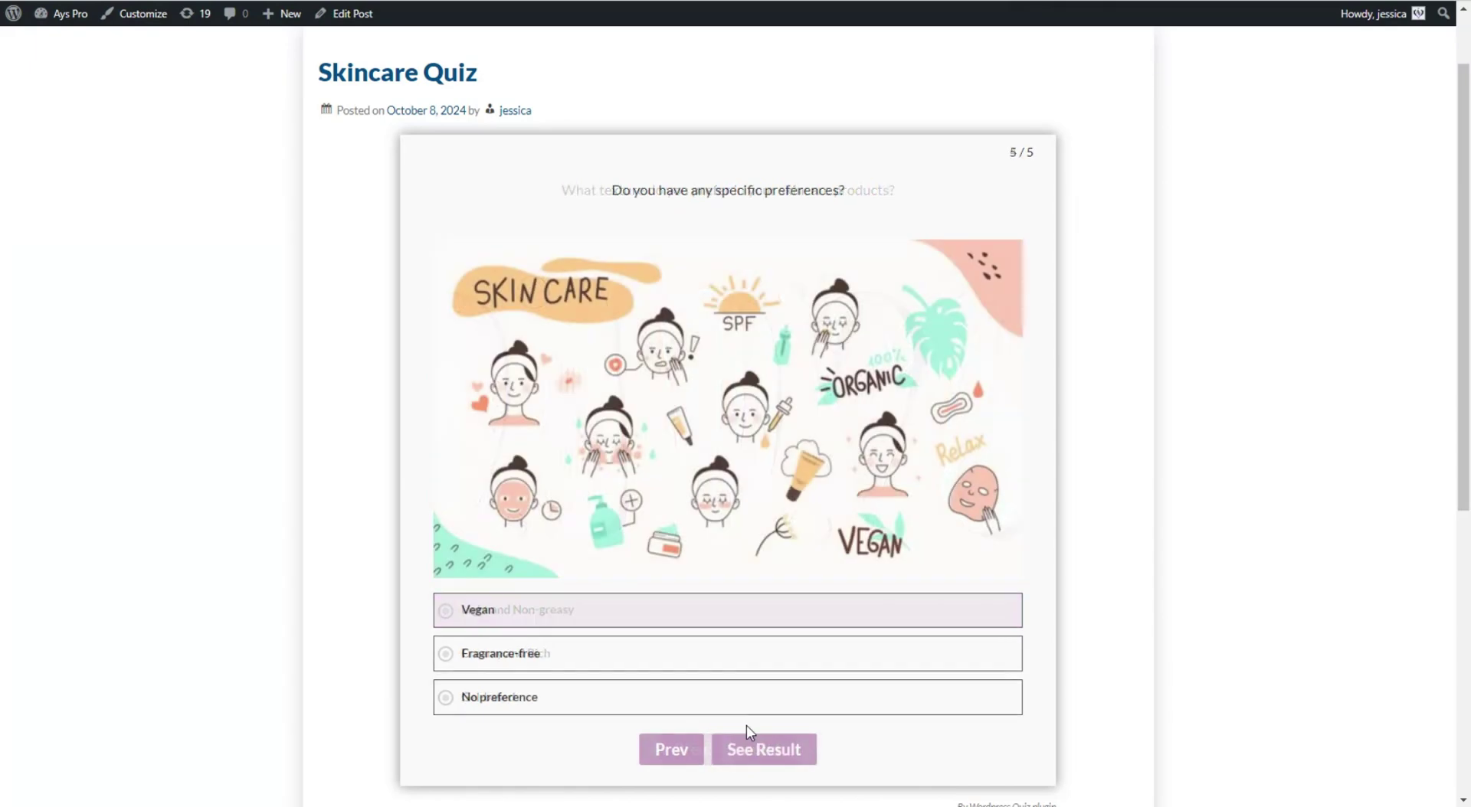
left_click(880, 609)
- Show the result, add the recommended Oil Control Gel Cleanser to the cart, and view the cart
left_click(798, 758)
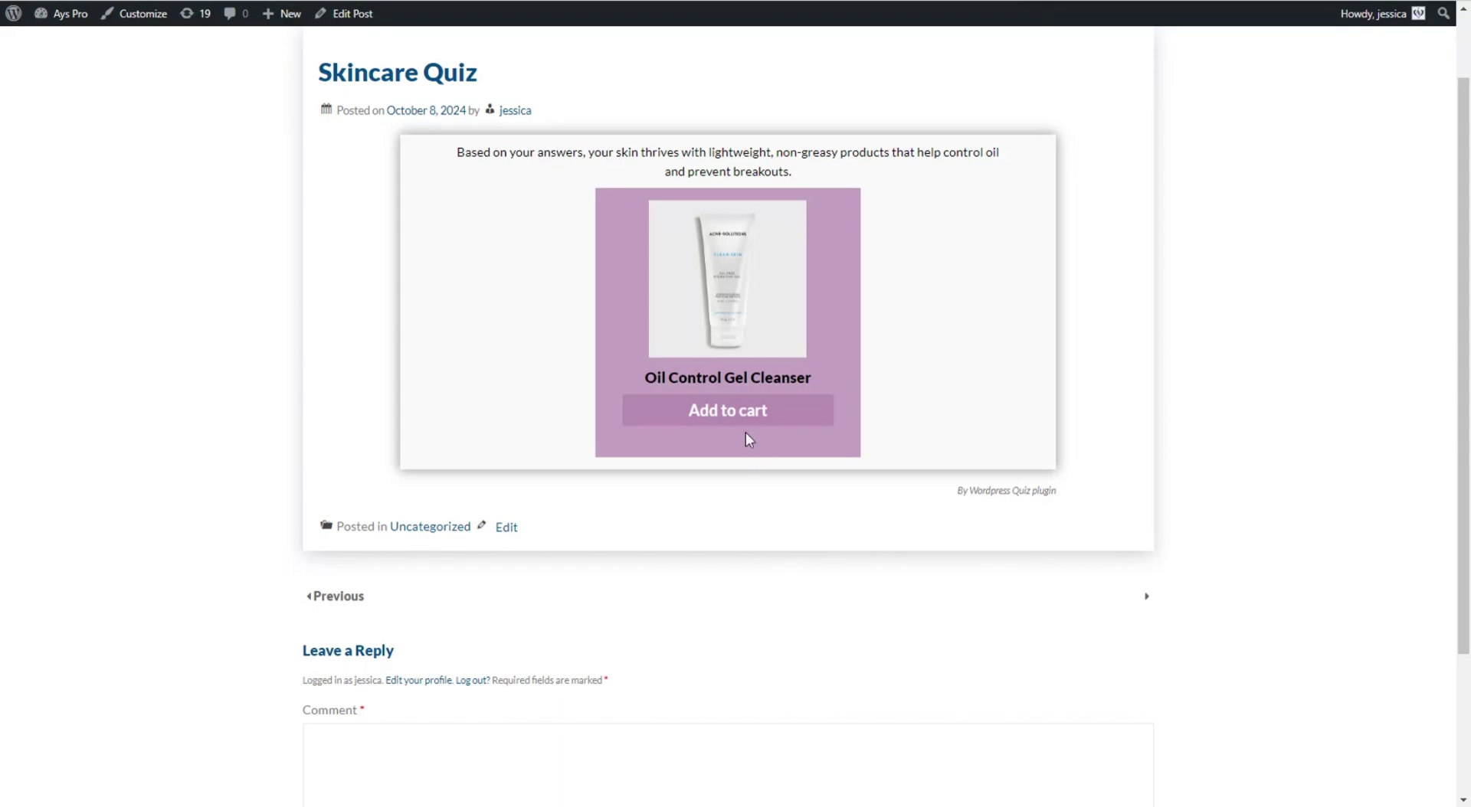
left_click(748, 420)
left_click(747, 448)
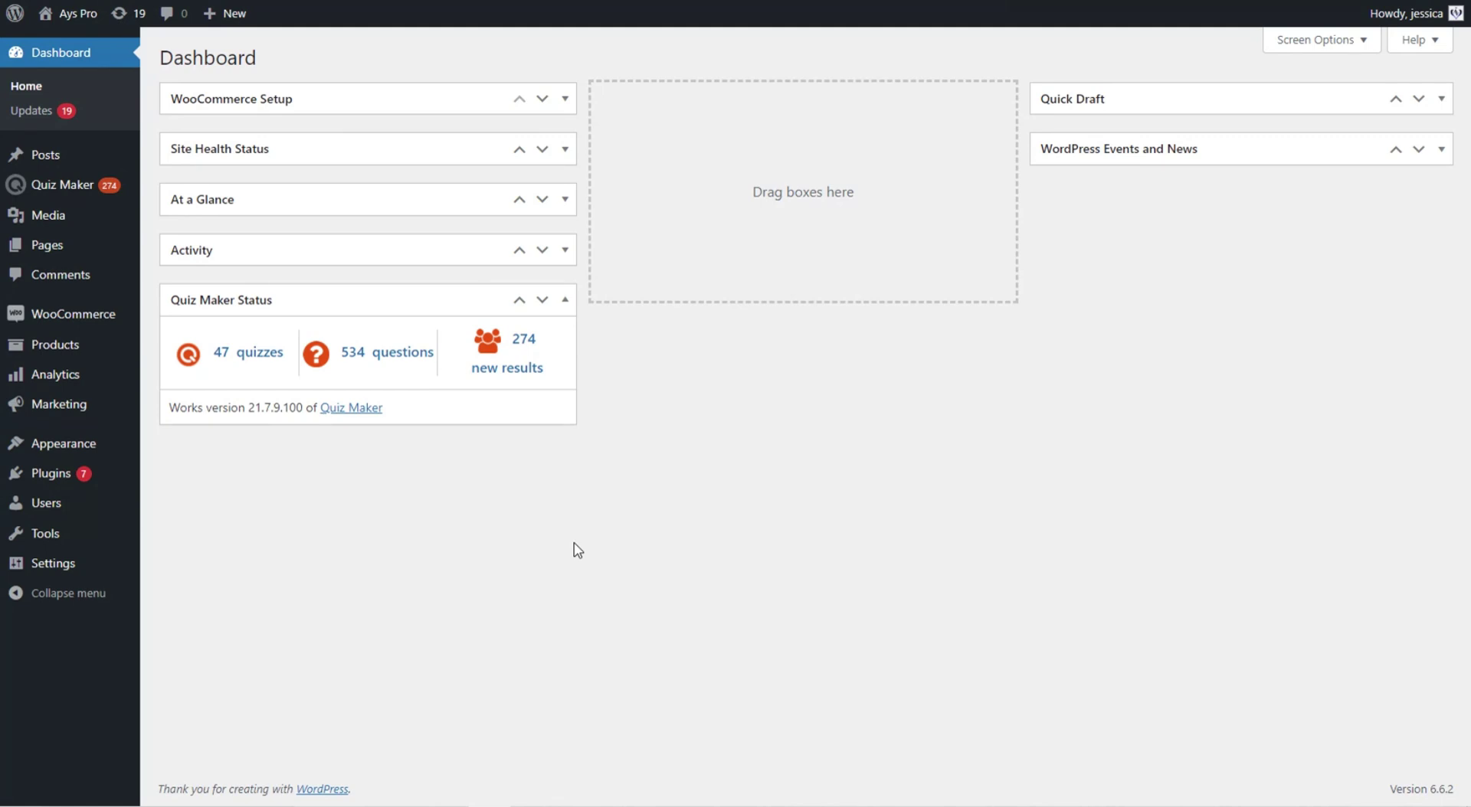
- Go to Quiz Maker's Quizzes list from the admin sidebar
mouse_move(127, 188)
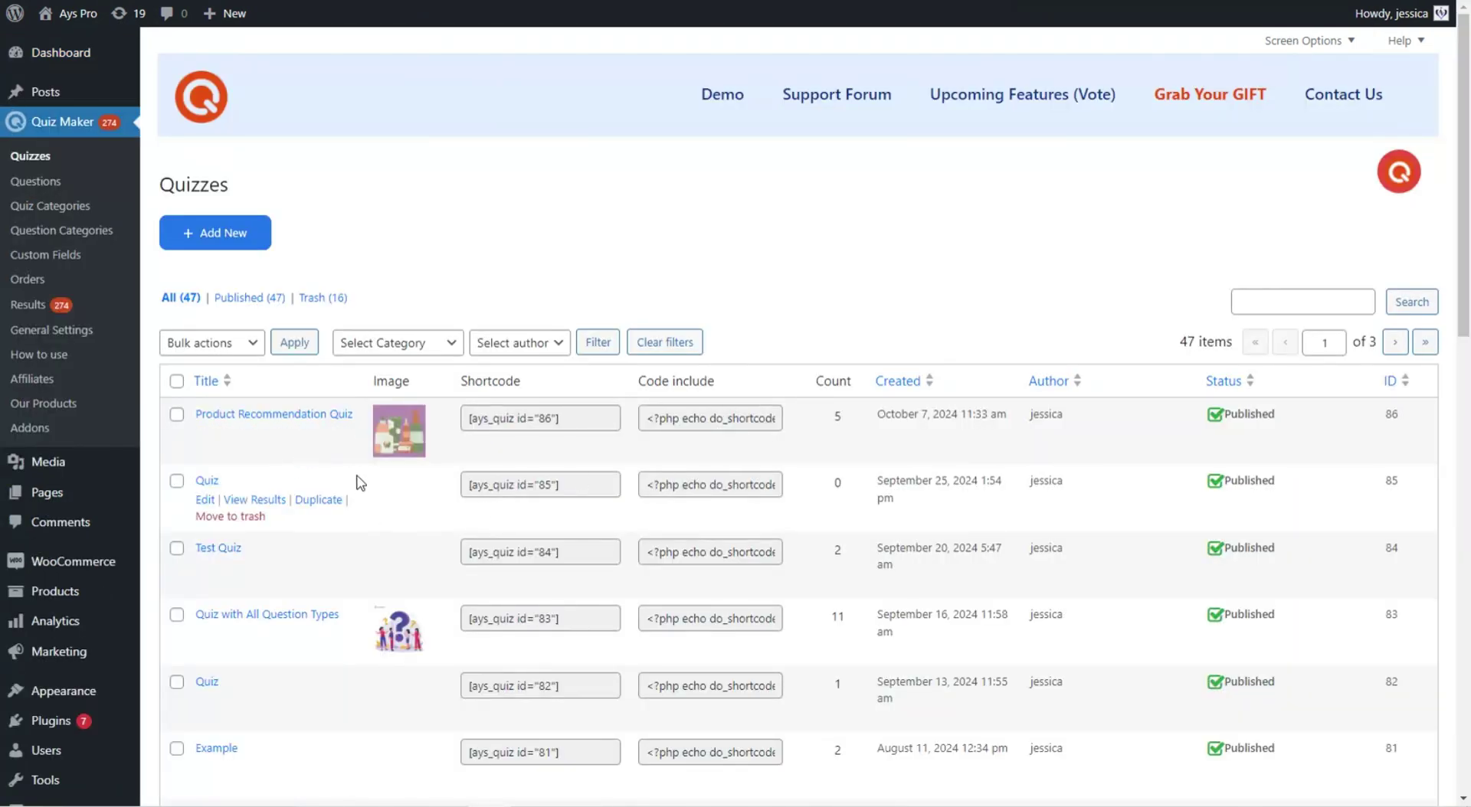
- Open the Product Recommendation Quiz editor and scroll down to its five radio questions (IDs 700–704)
left_click(345, 414)
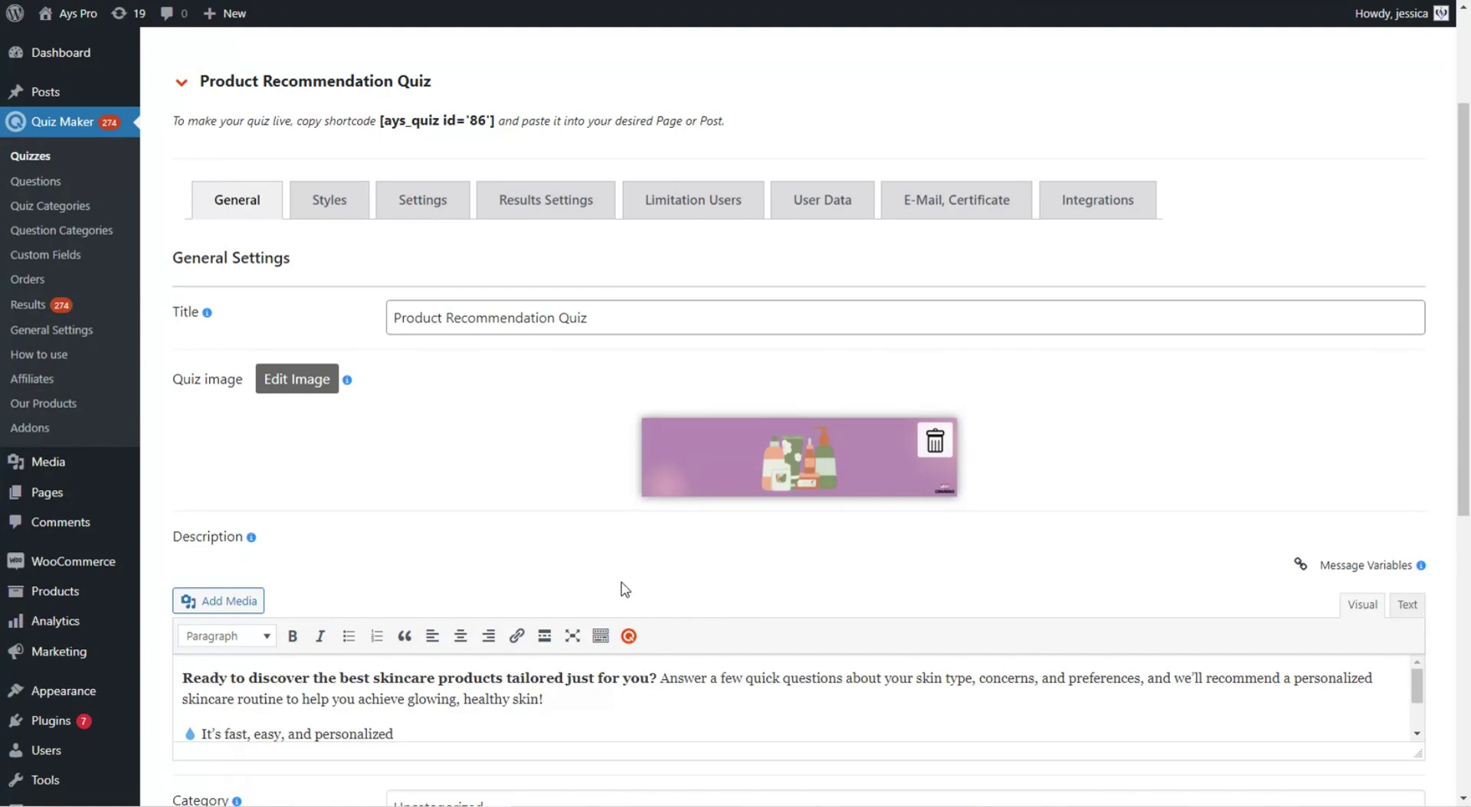
scroll(670, 370, "down", 3)
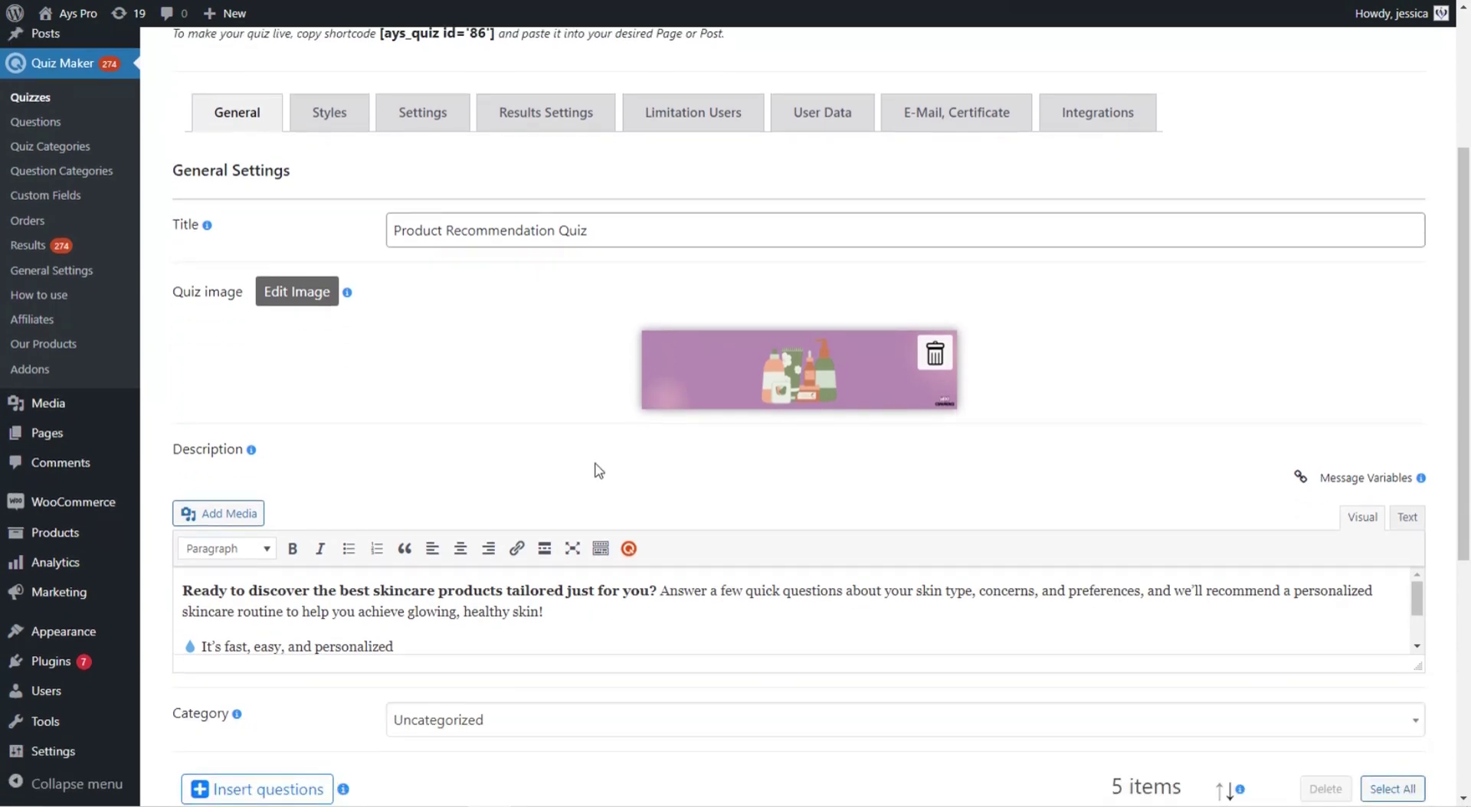
left_click(1417, 559)
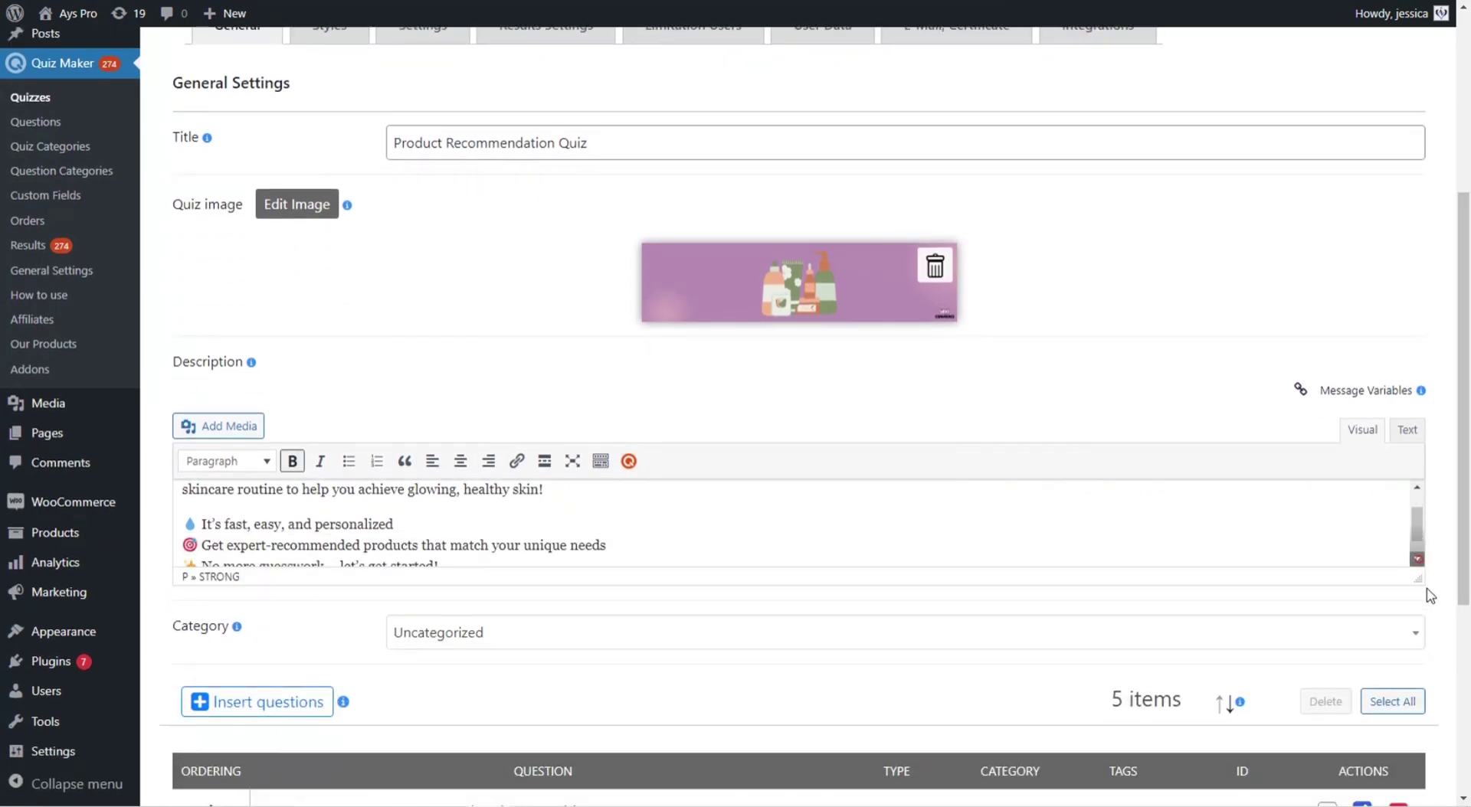
scroll(657, 527, "up", 2)
scroll(726, 361, "down", 2)
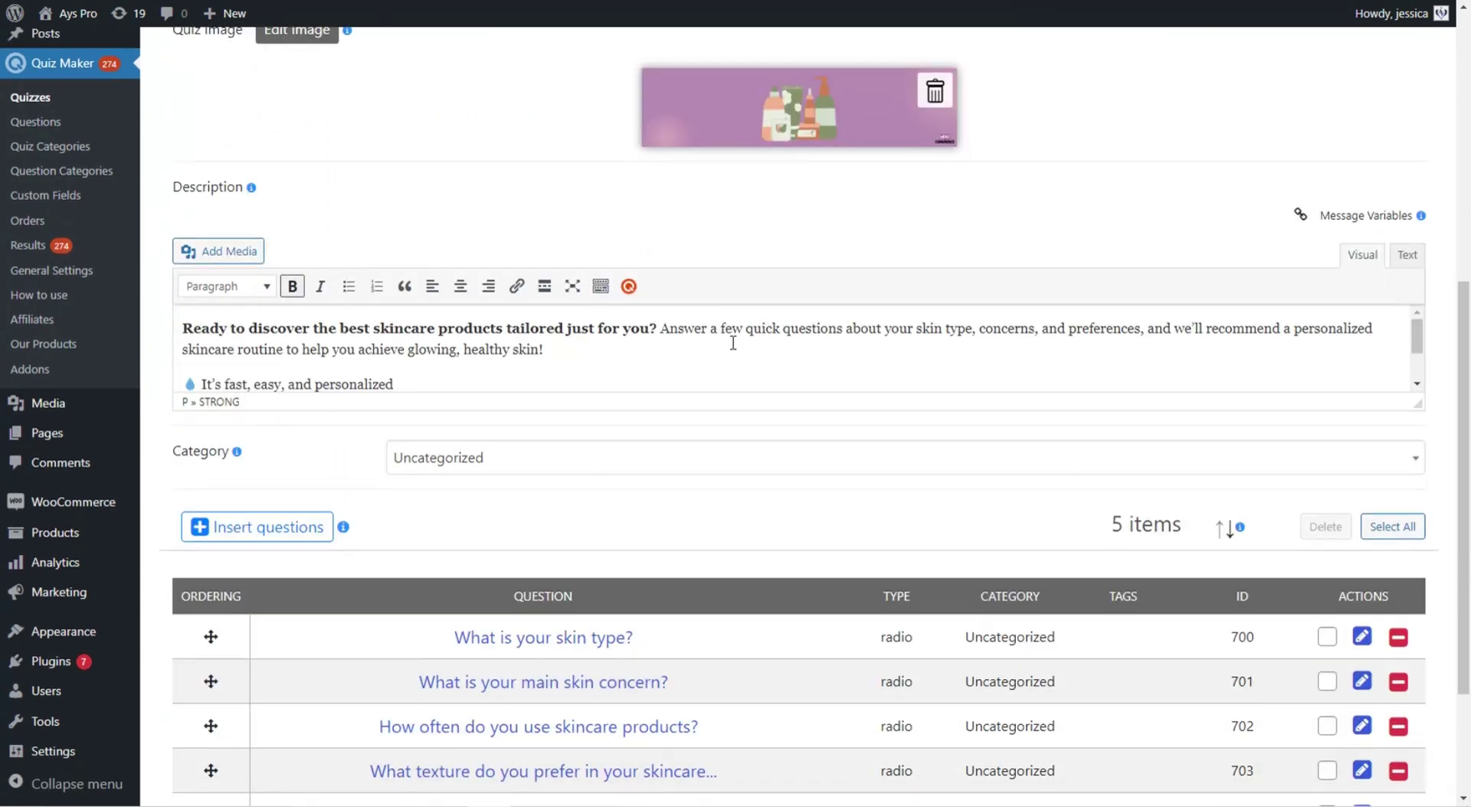
scroll(736, 360, "down", 2)
scroll(752, 400, "down", 2)
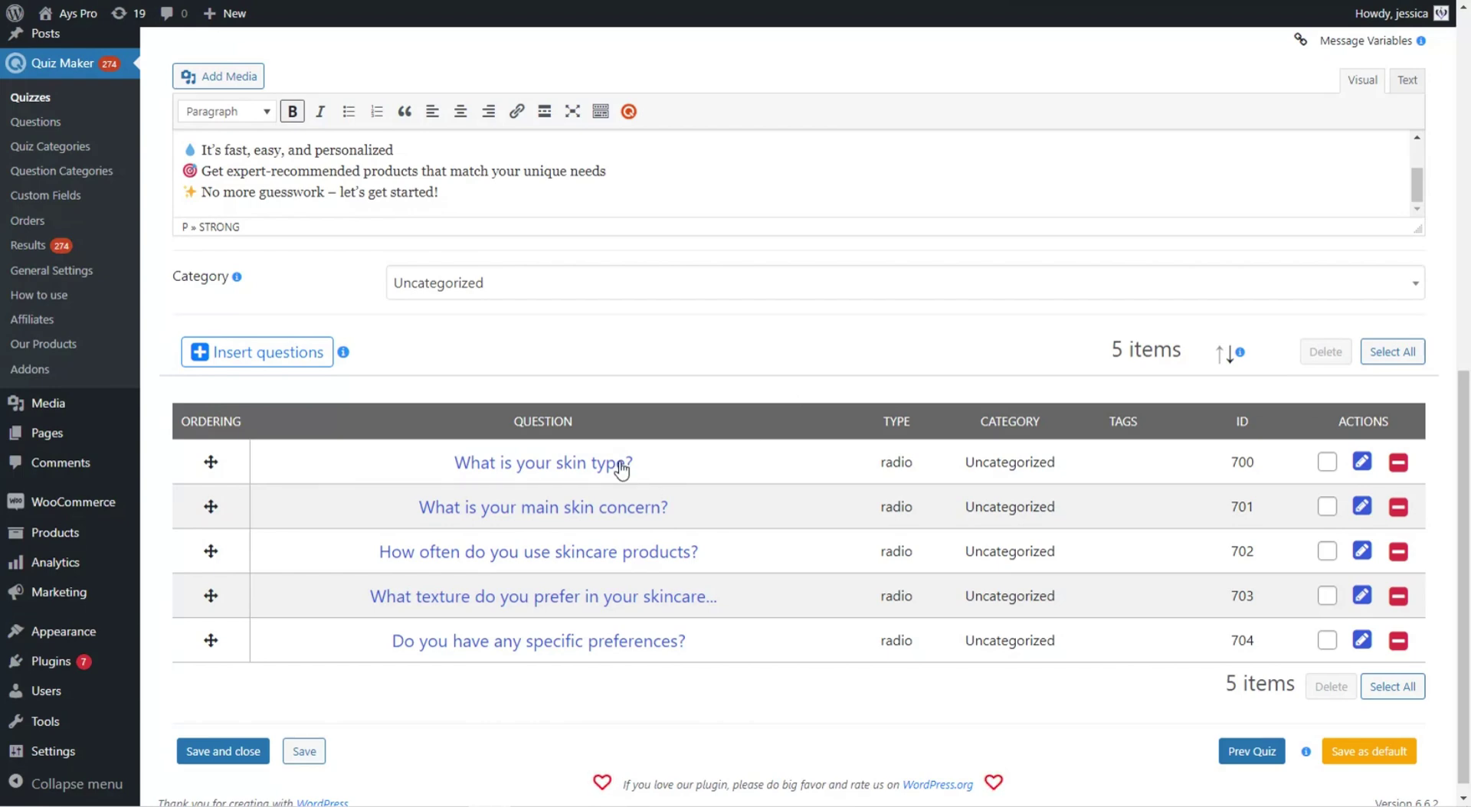
- Open 'What is your skin type?' and scroll to its Oily, Dry, Combination answers keyed A–C
left_click(628, 508)
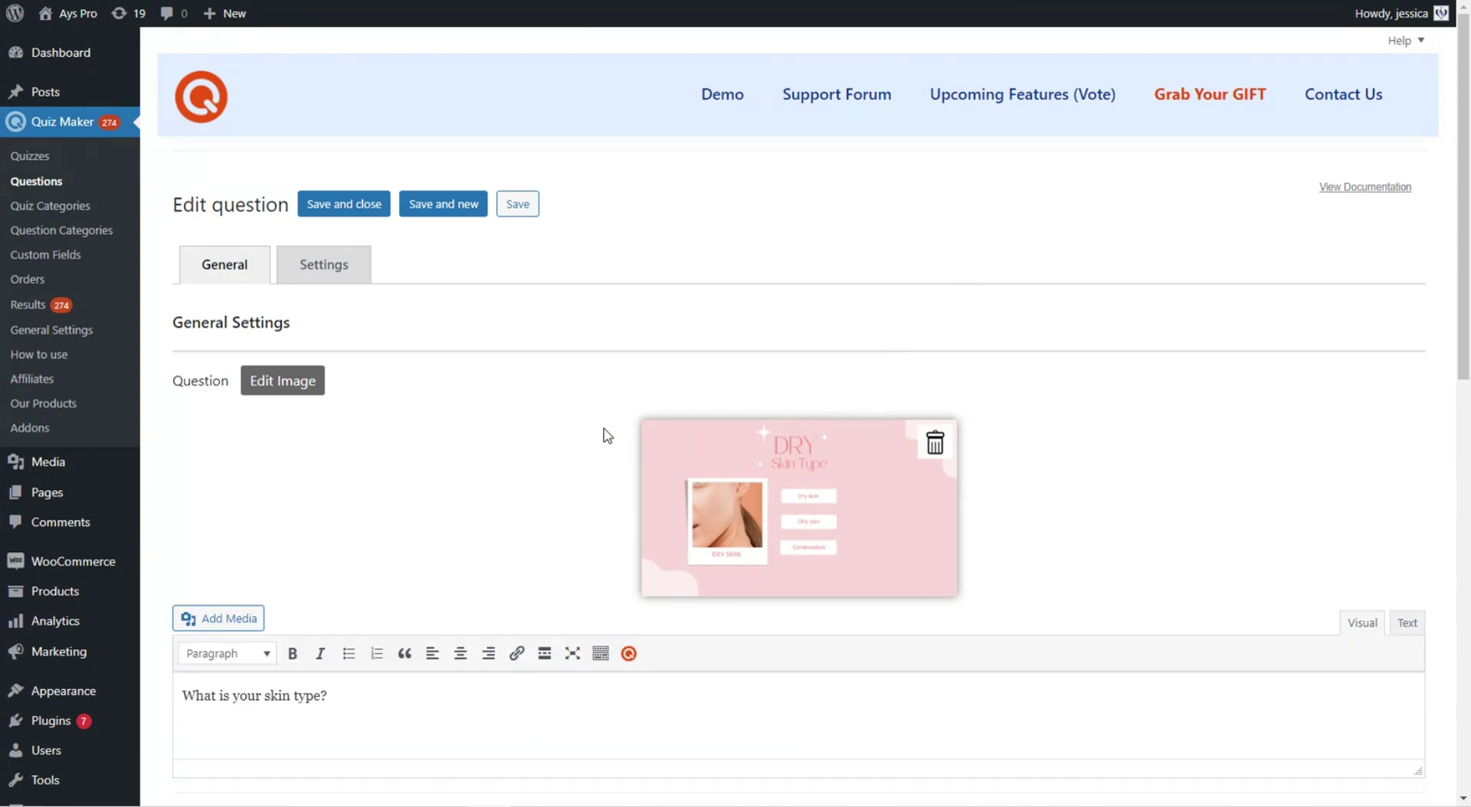
scroll(604, 424, "down", 2)
scroll(604, 424, "down", 4)
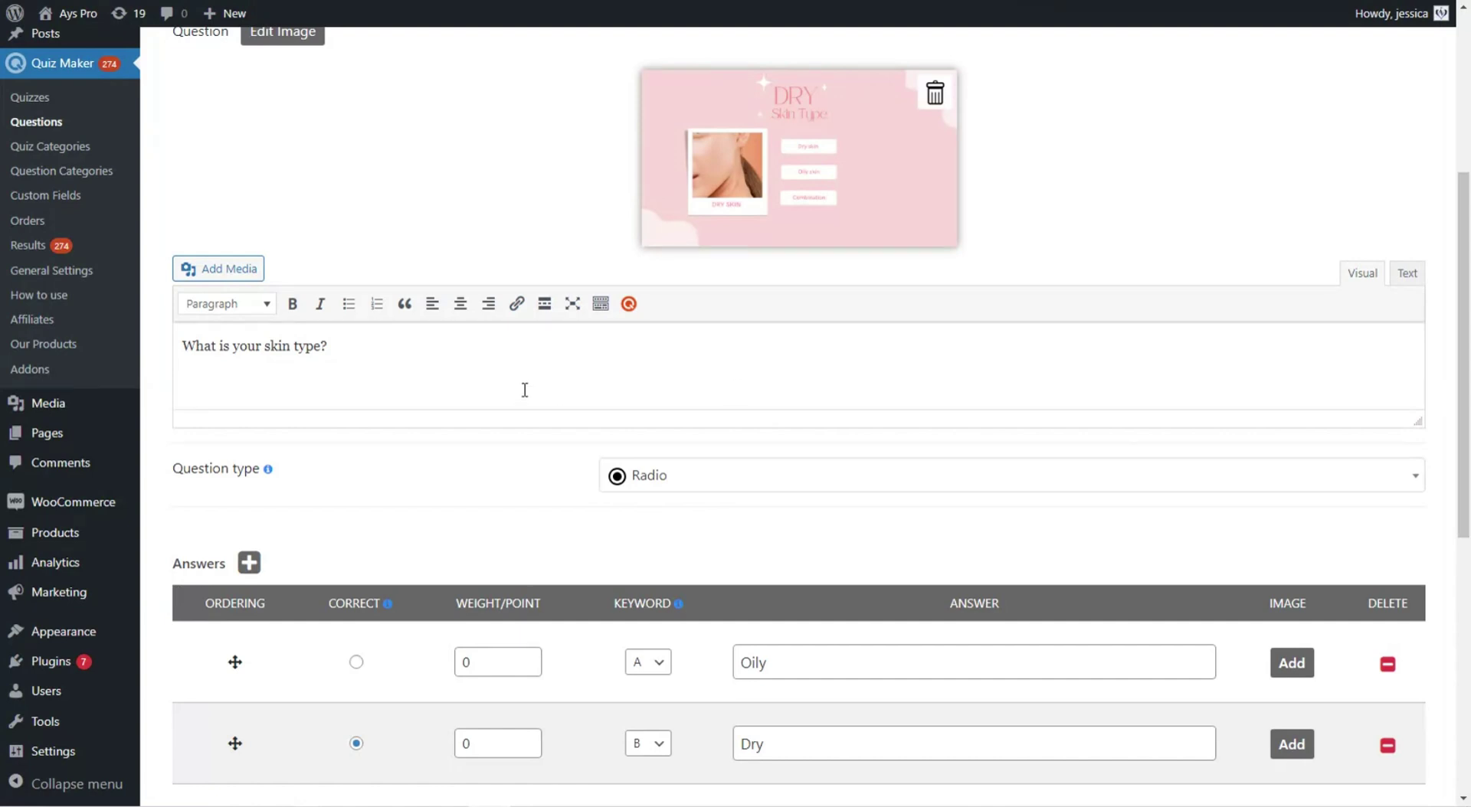
scroll(735, 413, "down", 1)
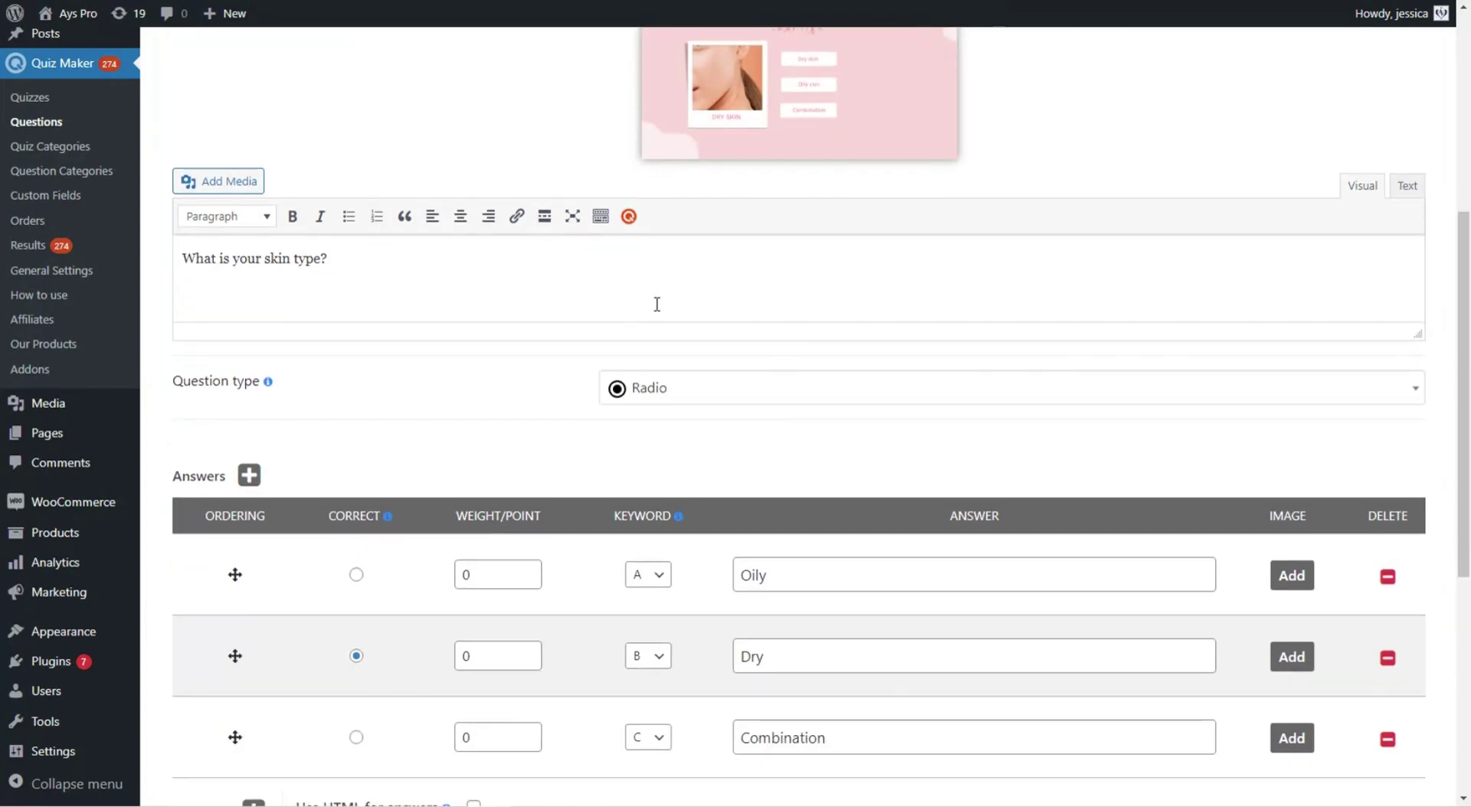
scroll(759, 420, "down", 1)
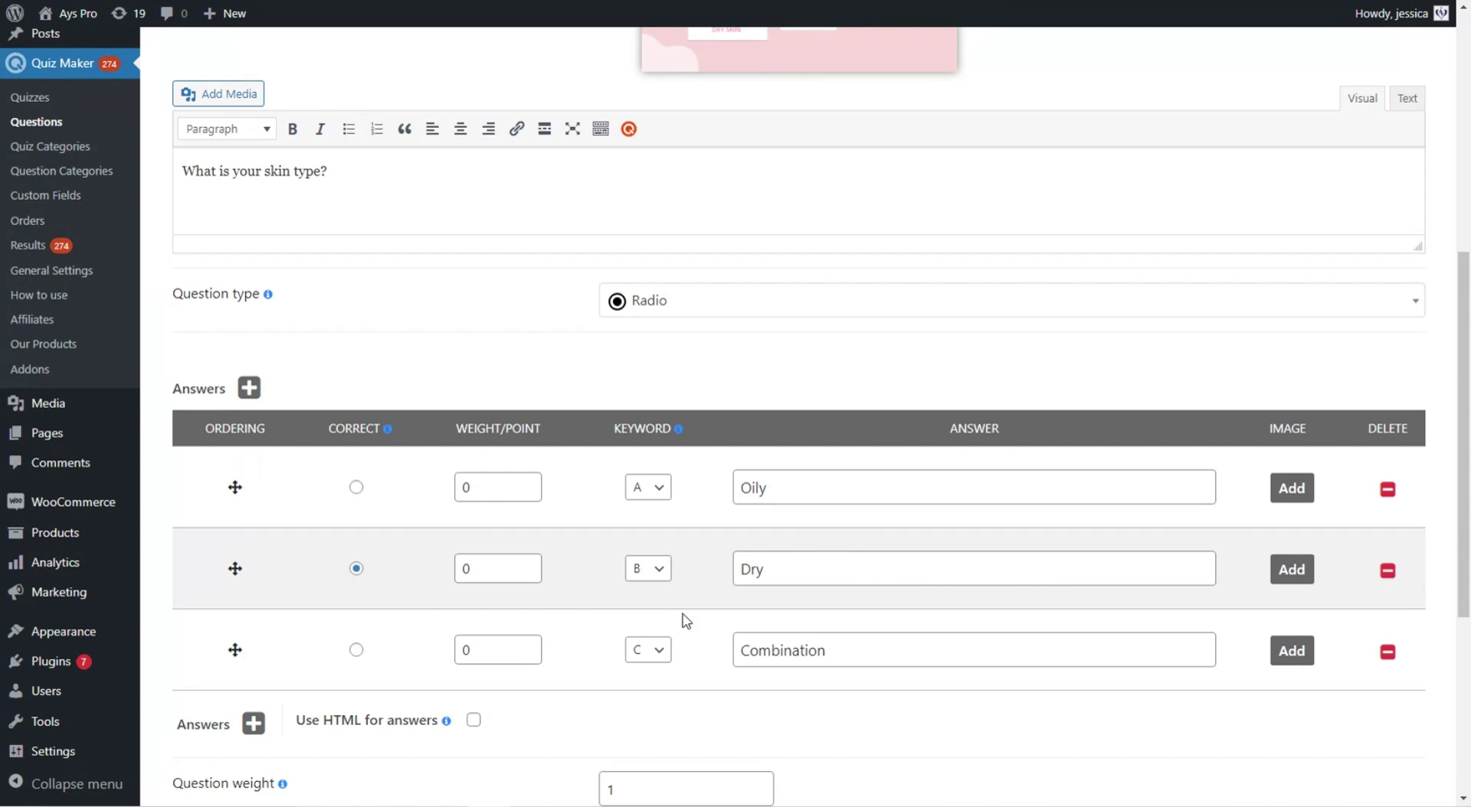
left_click(657, 650)
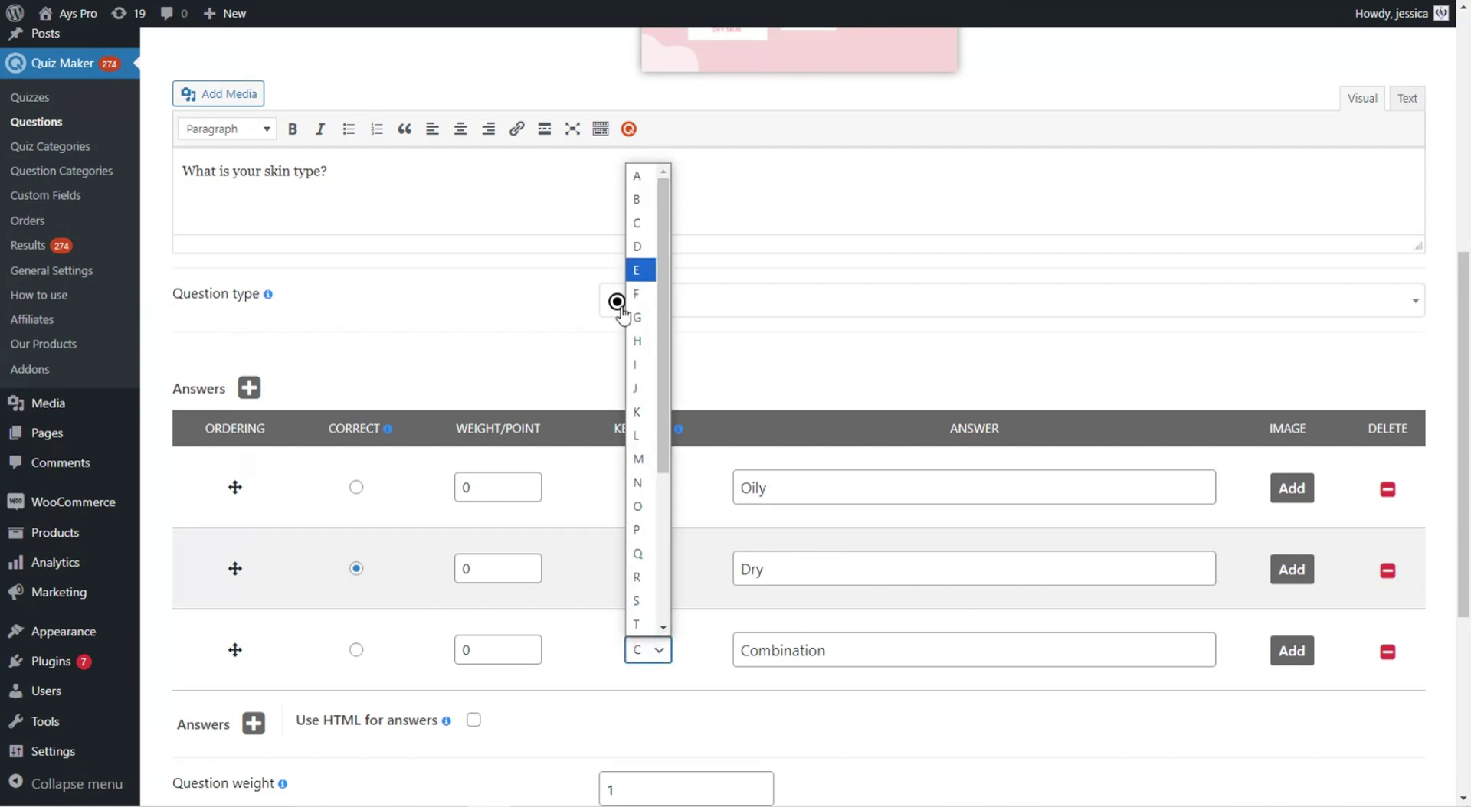
scroll(649, 575, "down", 2)
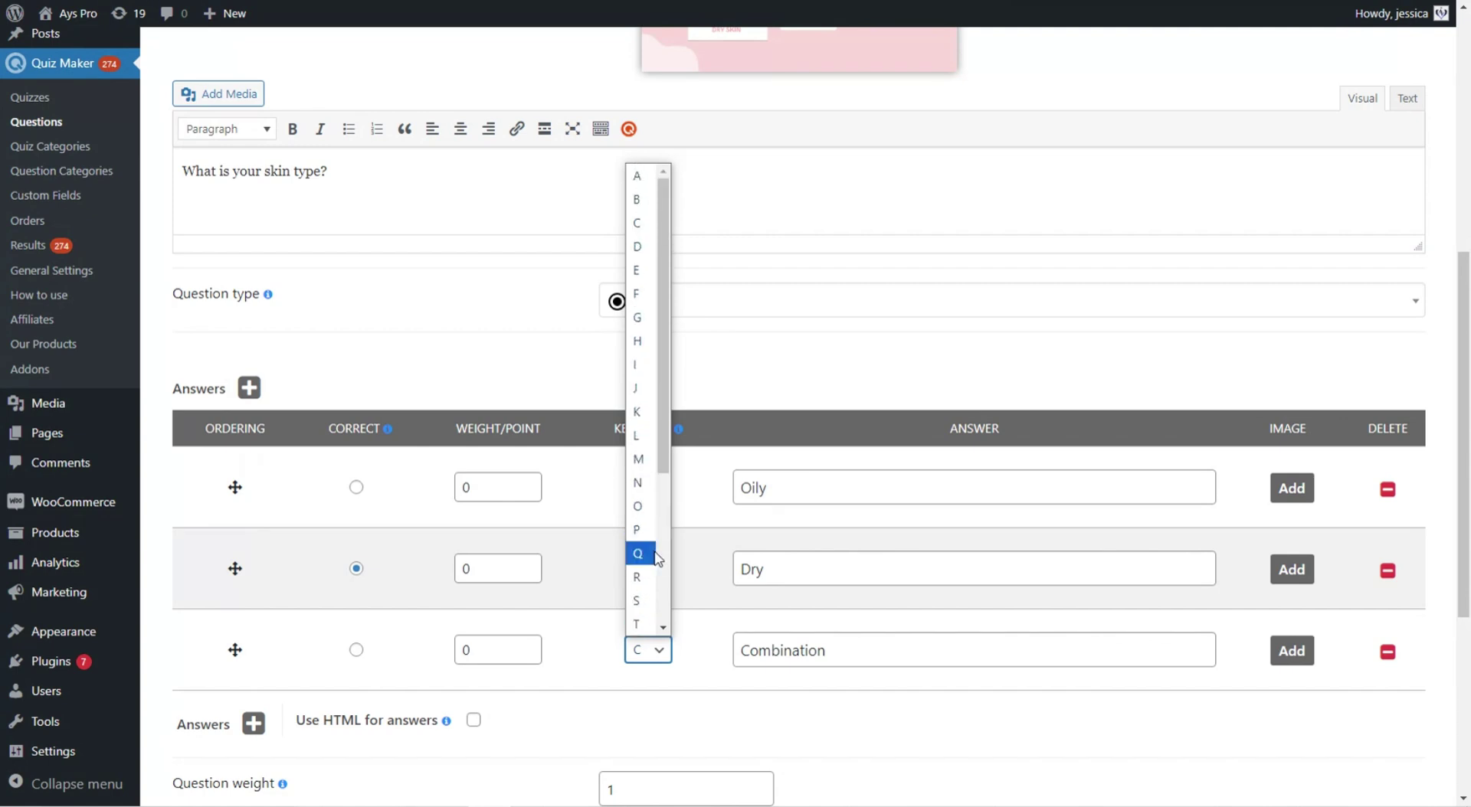
left_click(702, 558)
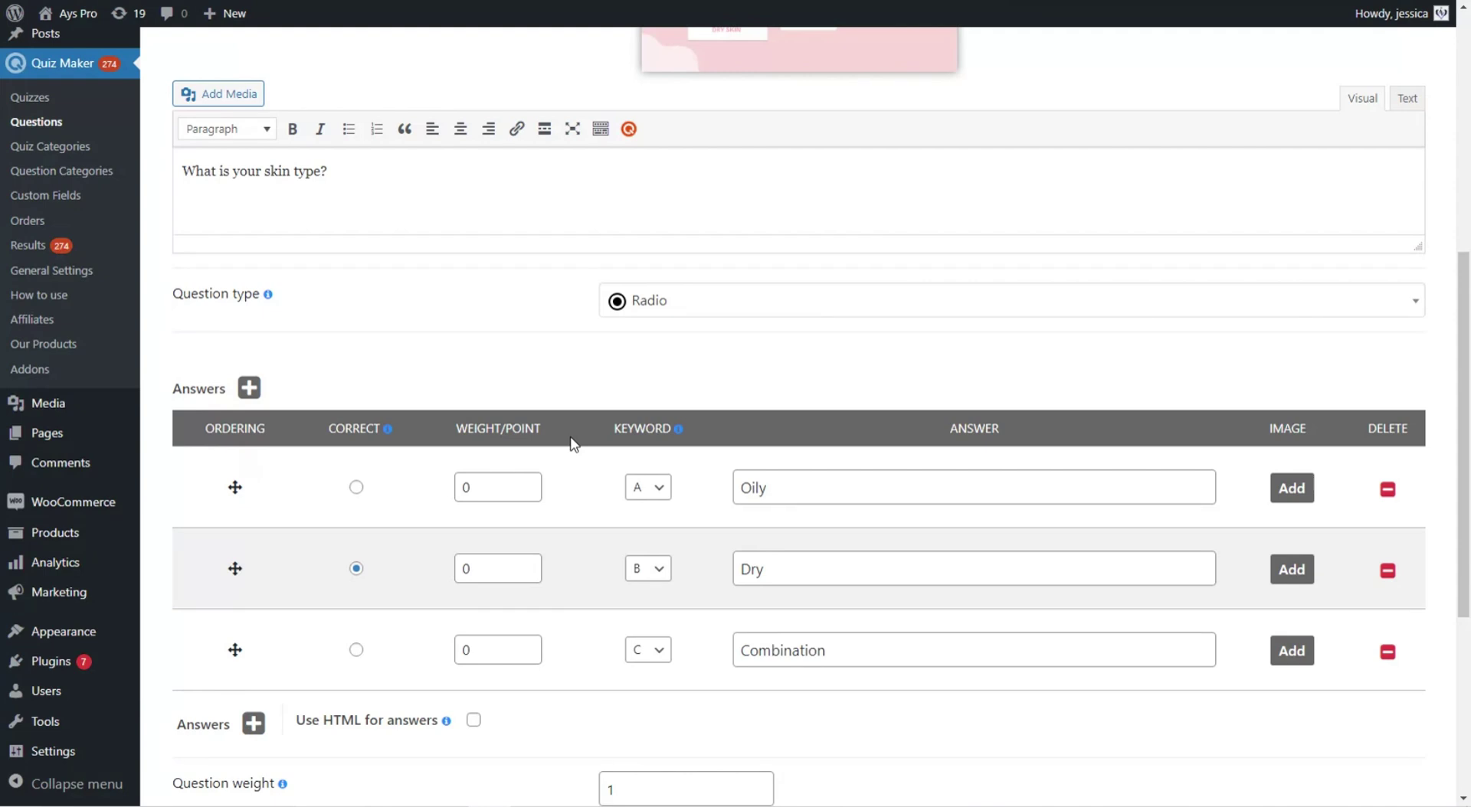
scroll(541, 401, "up", 5)
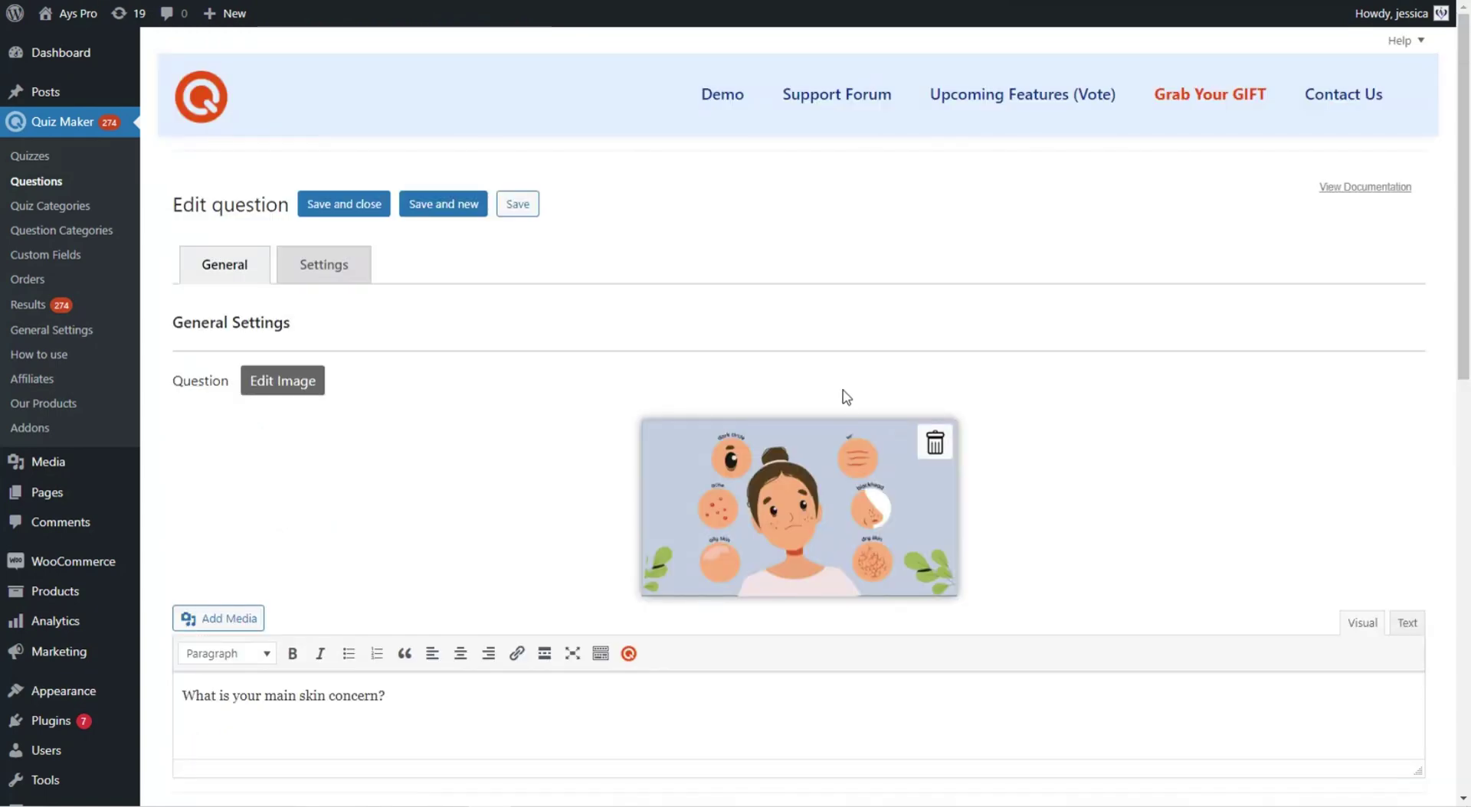
- Scroll through the 'What is your main skin concern?' answers and their keywords
scroll(842, 367, "down", 4)
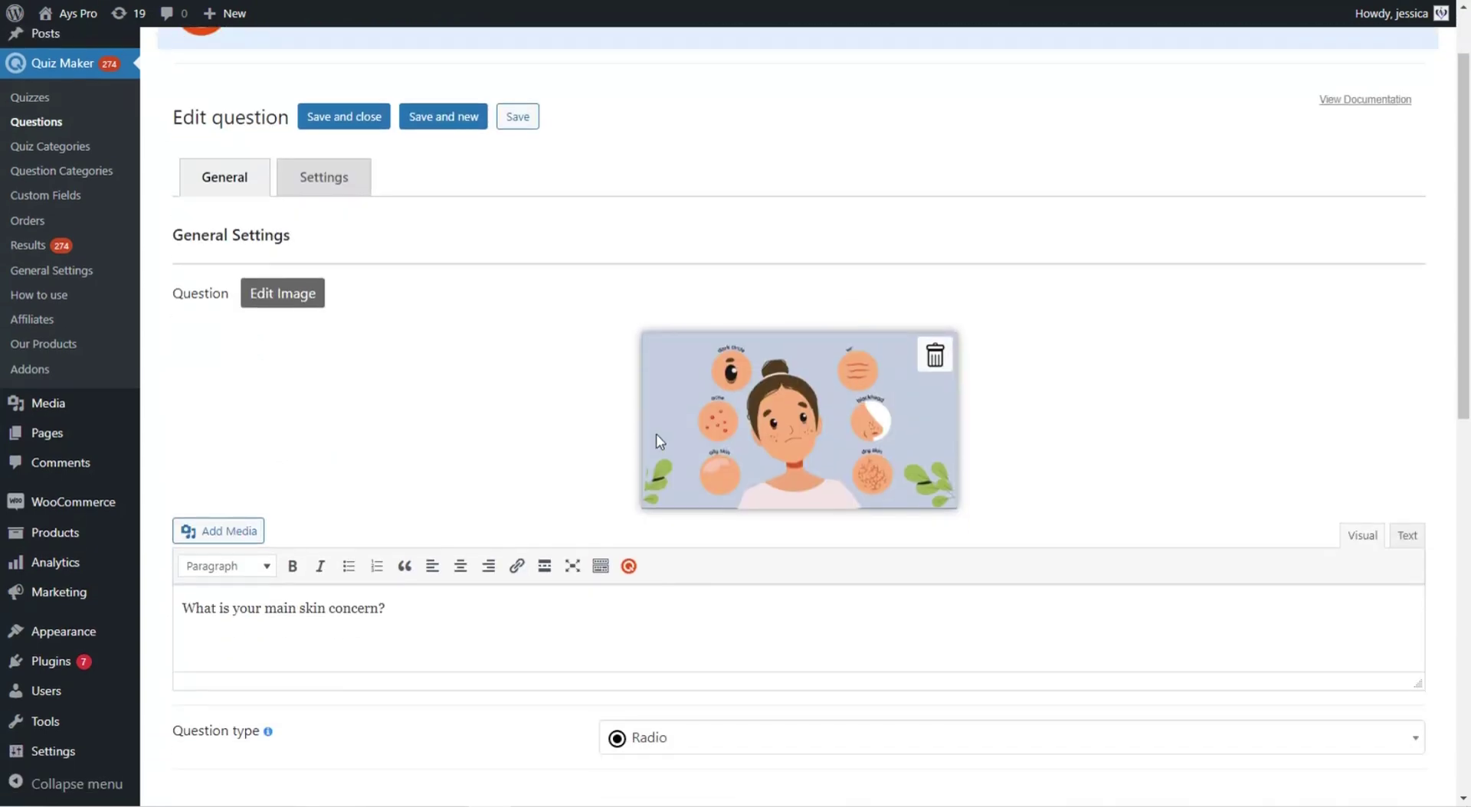
scroll(735, 253, "down", 2)
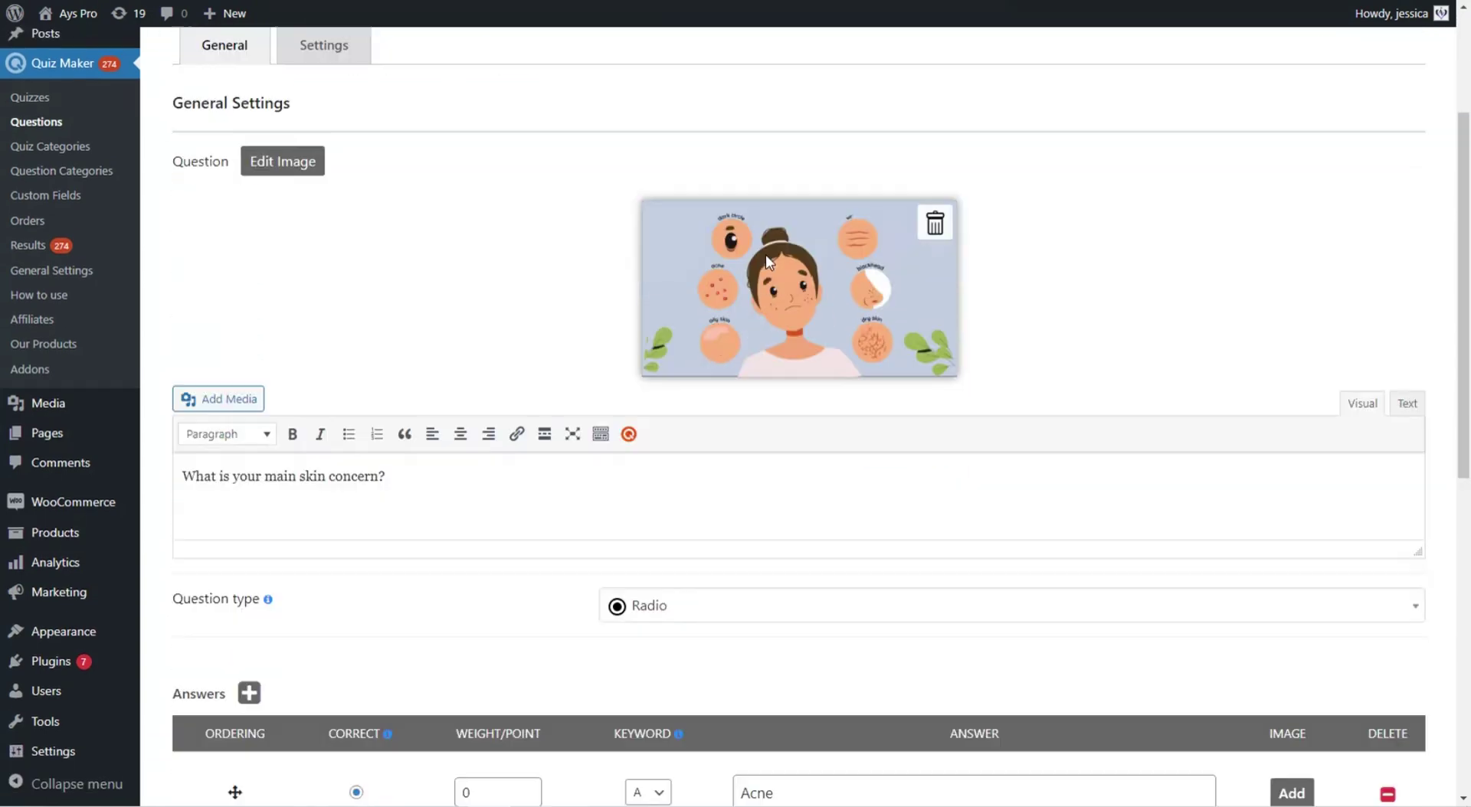
scroll(766, 260, "down", 4)
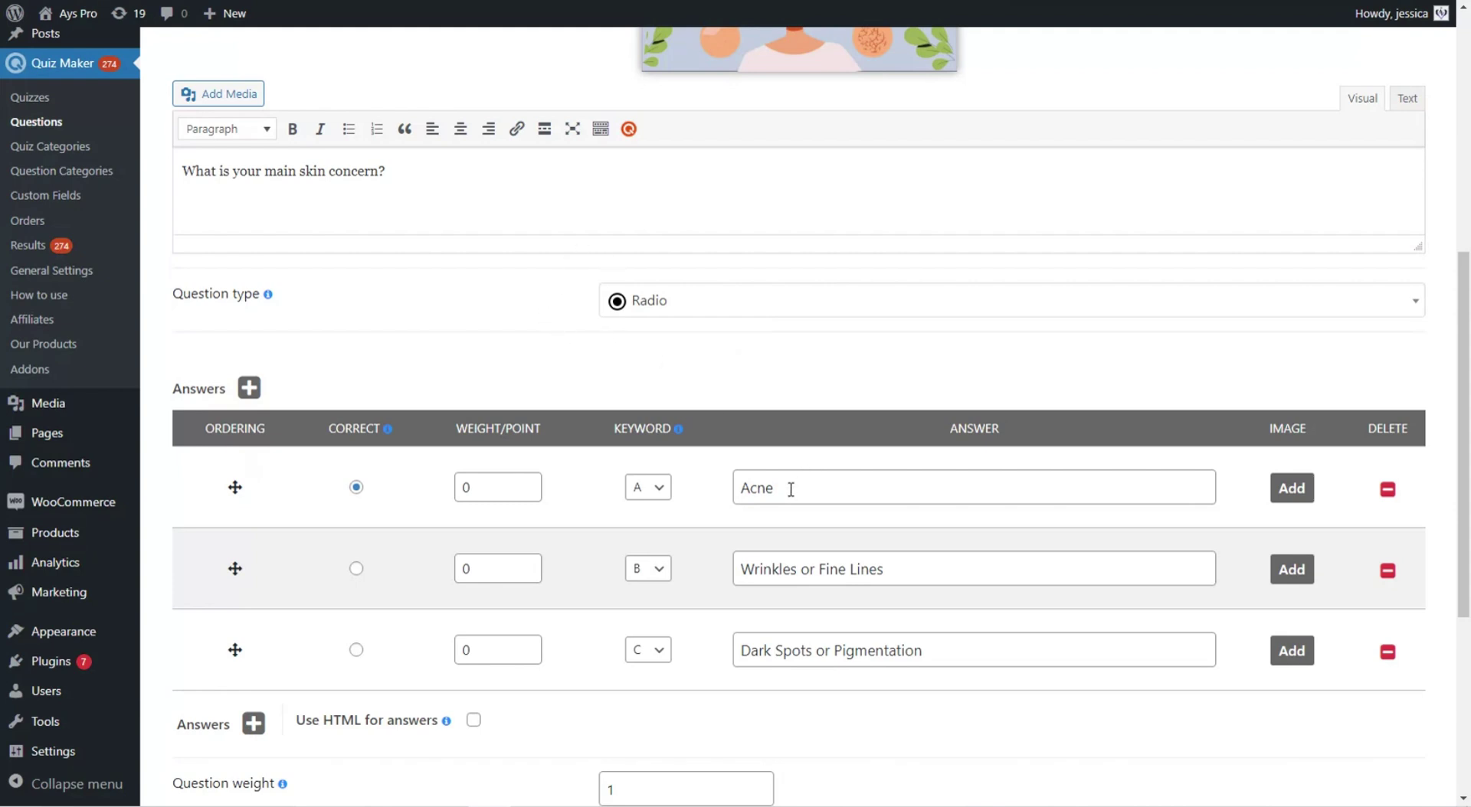
scroll(988, 490, "down", 1)
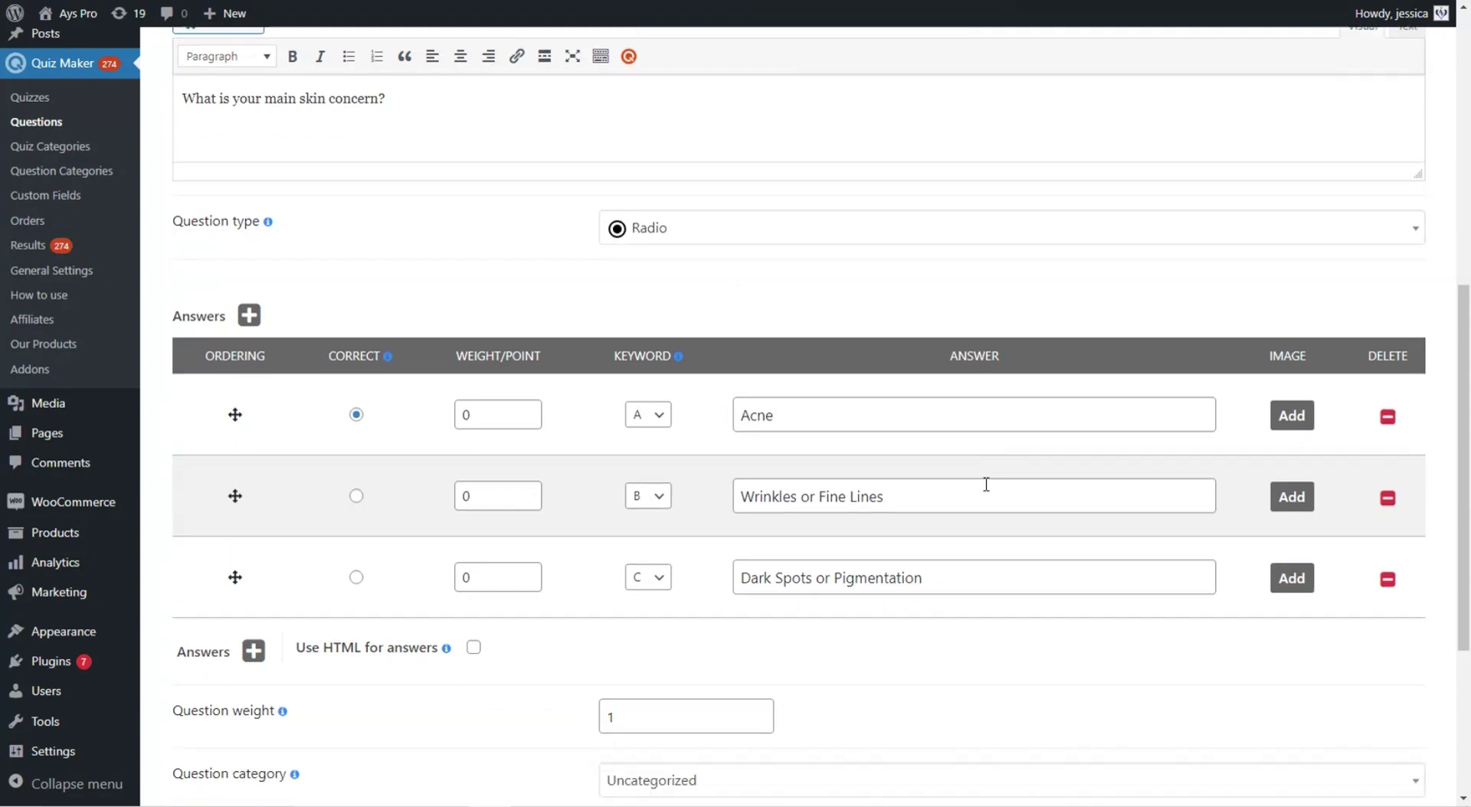
scroll(986, 485, "down", 1)
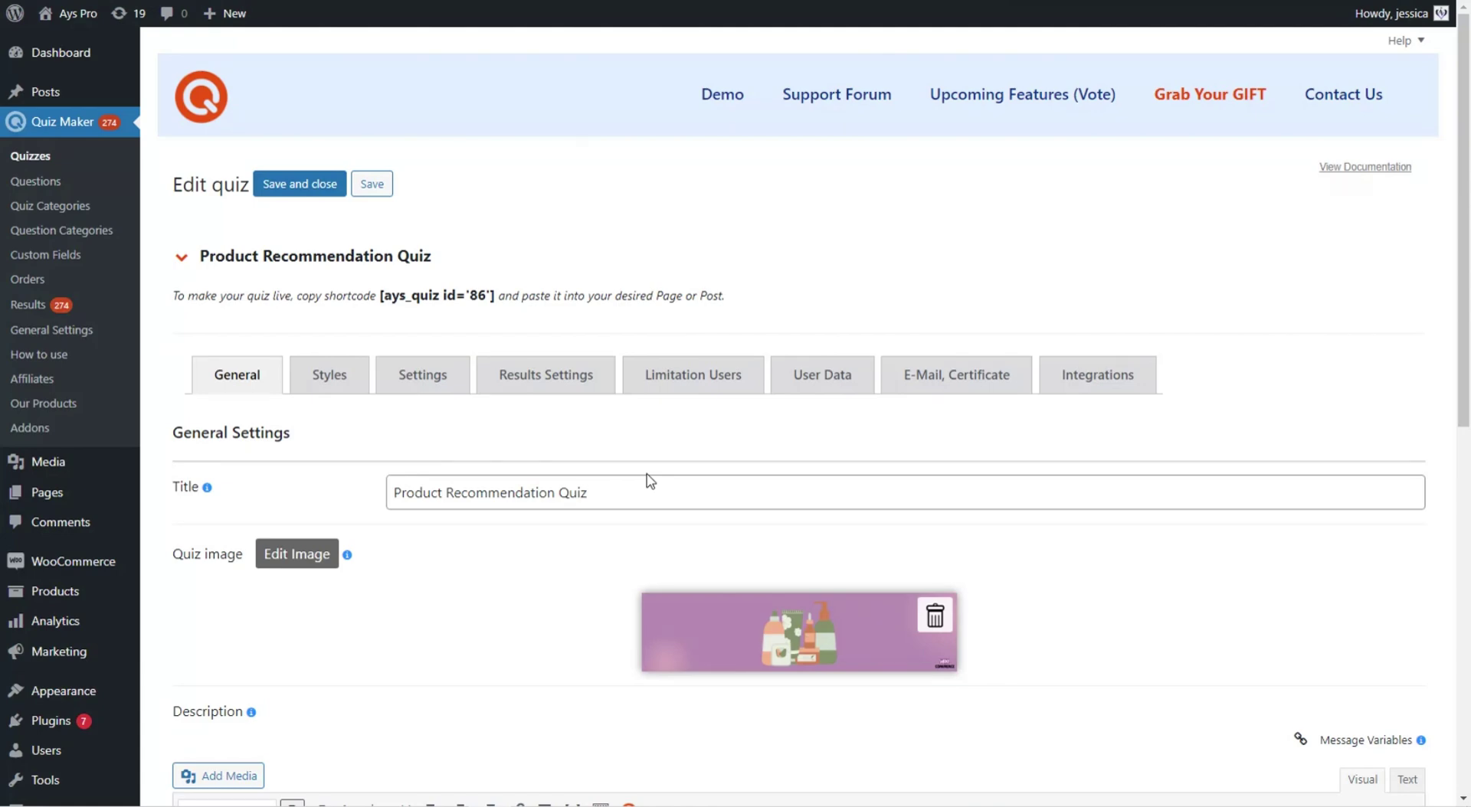
- Show the Results Settings keyword table linking A, B and C to their WooCommerce products
left_click(576, 389)
scroll(981, 494, "down", 20)
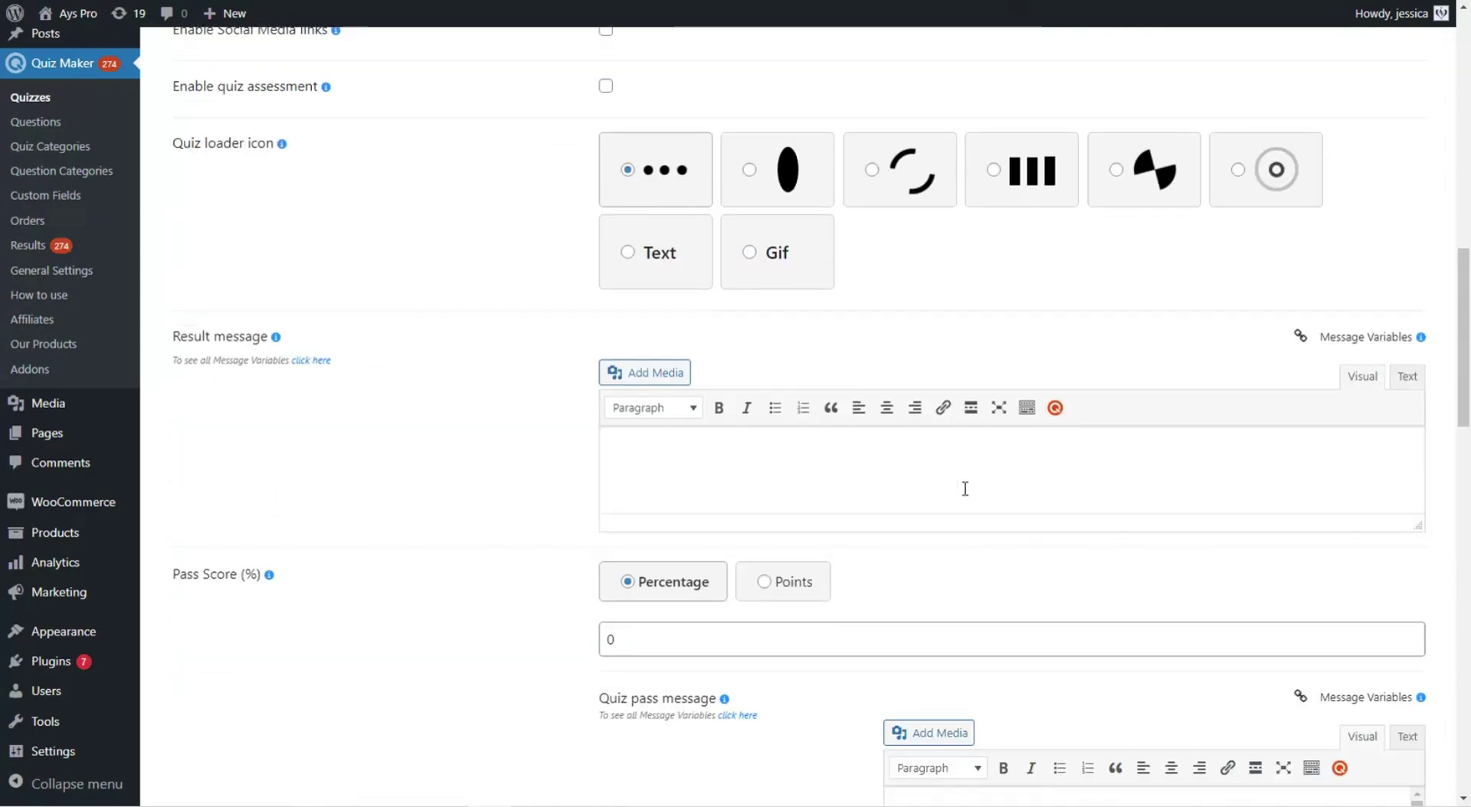
scroll(974, 491, "down", 5)
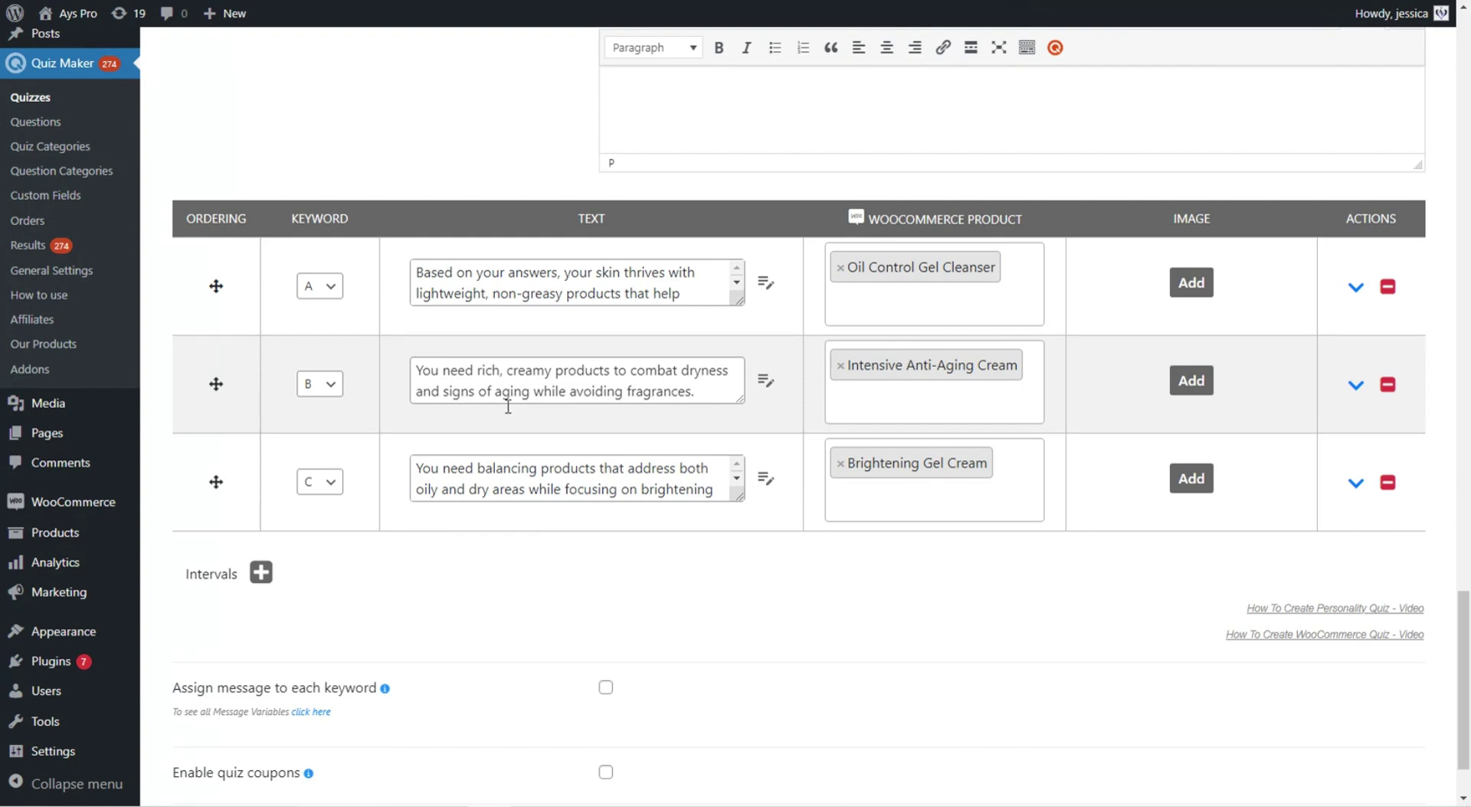
mouse_move(110, 506)
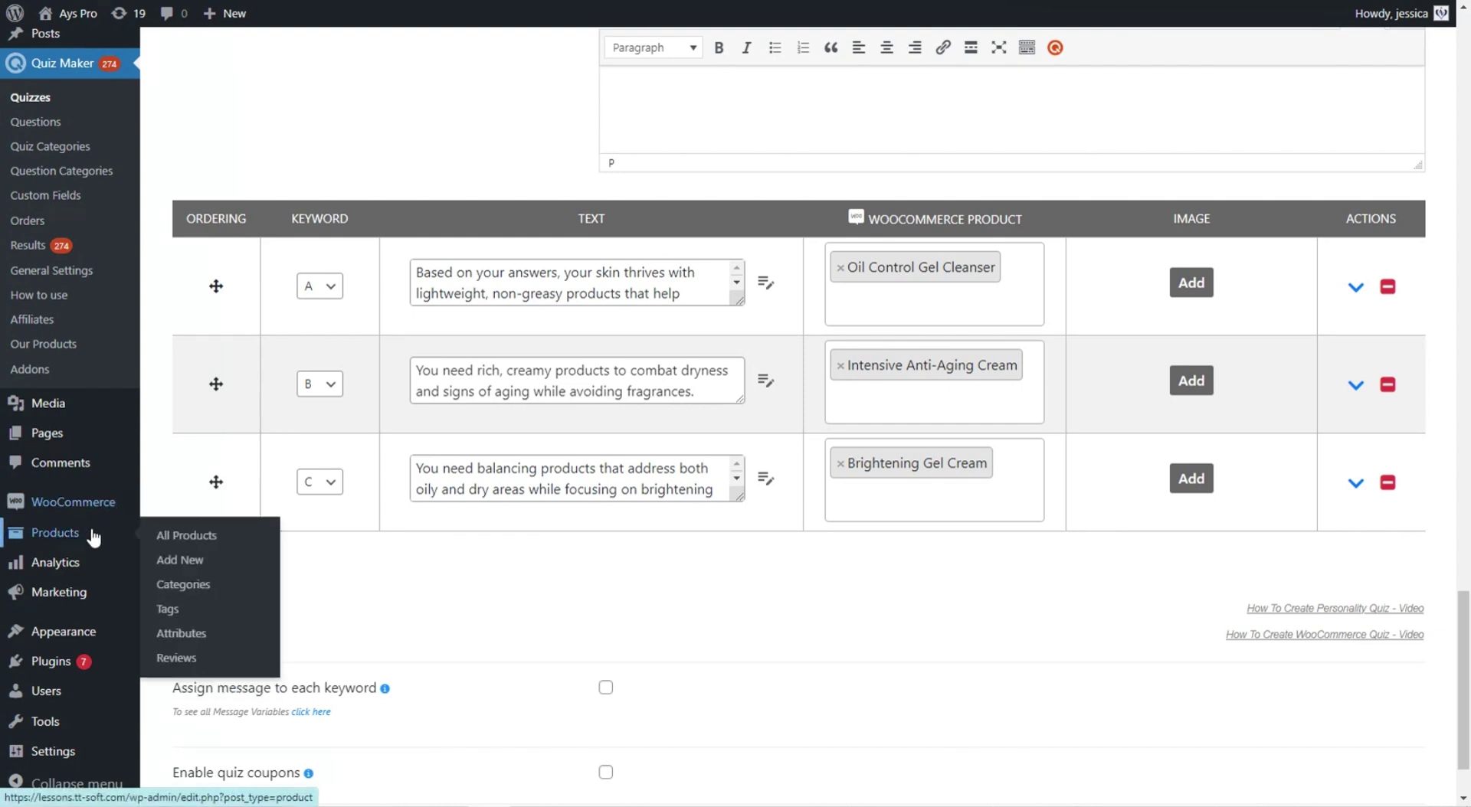
- Open WooCommerce's All Products list
left_click(96, 534)
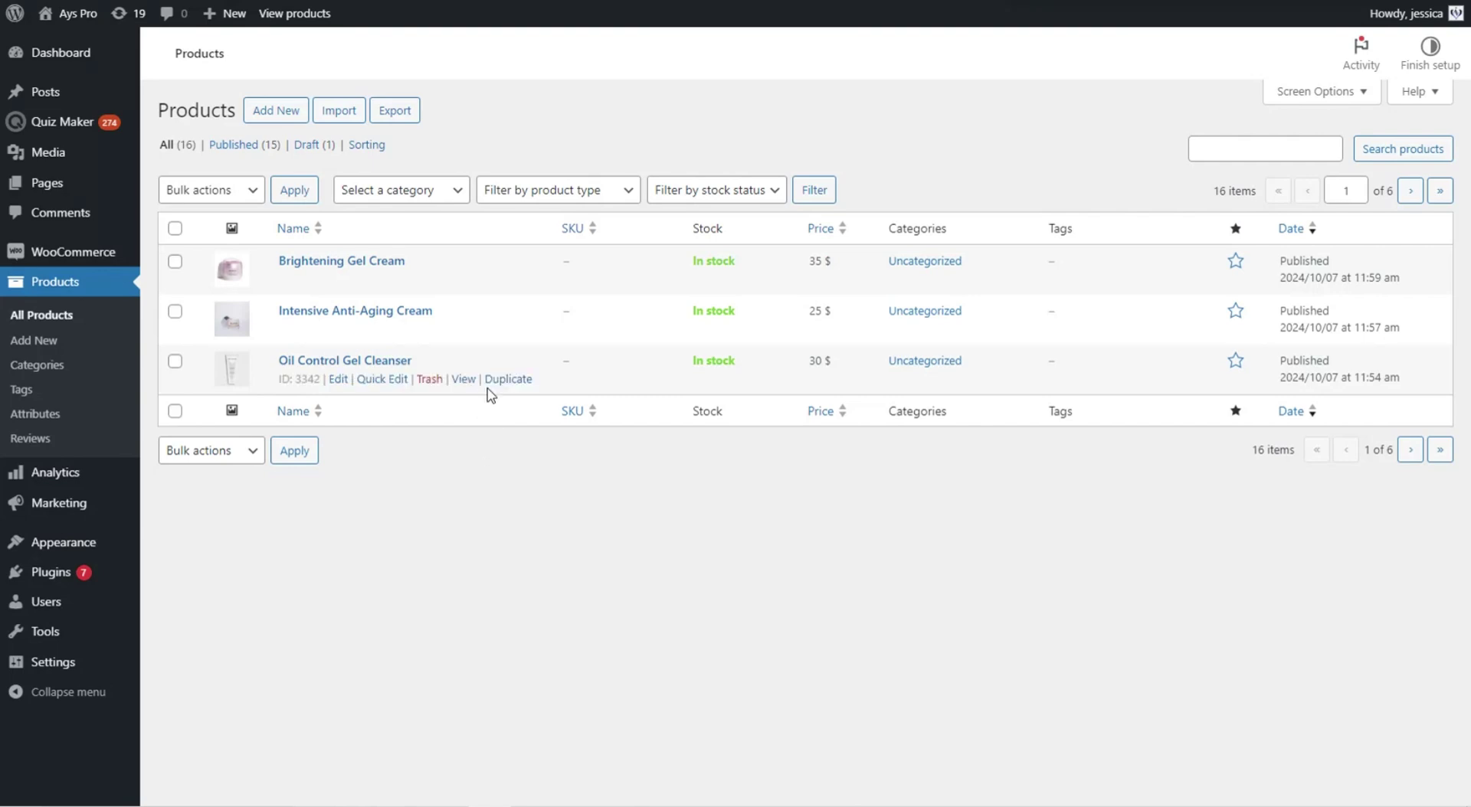
- Back in the quiz's Results Settings, check keyword A's product and copy the shortcode [ays_quiz id='86']
key("ctrl+Tab")
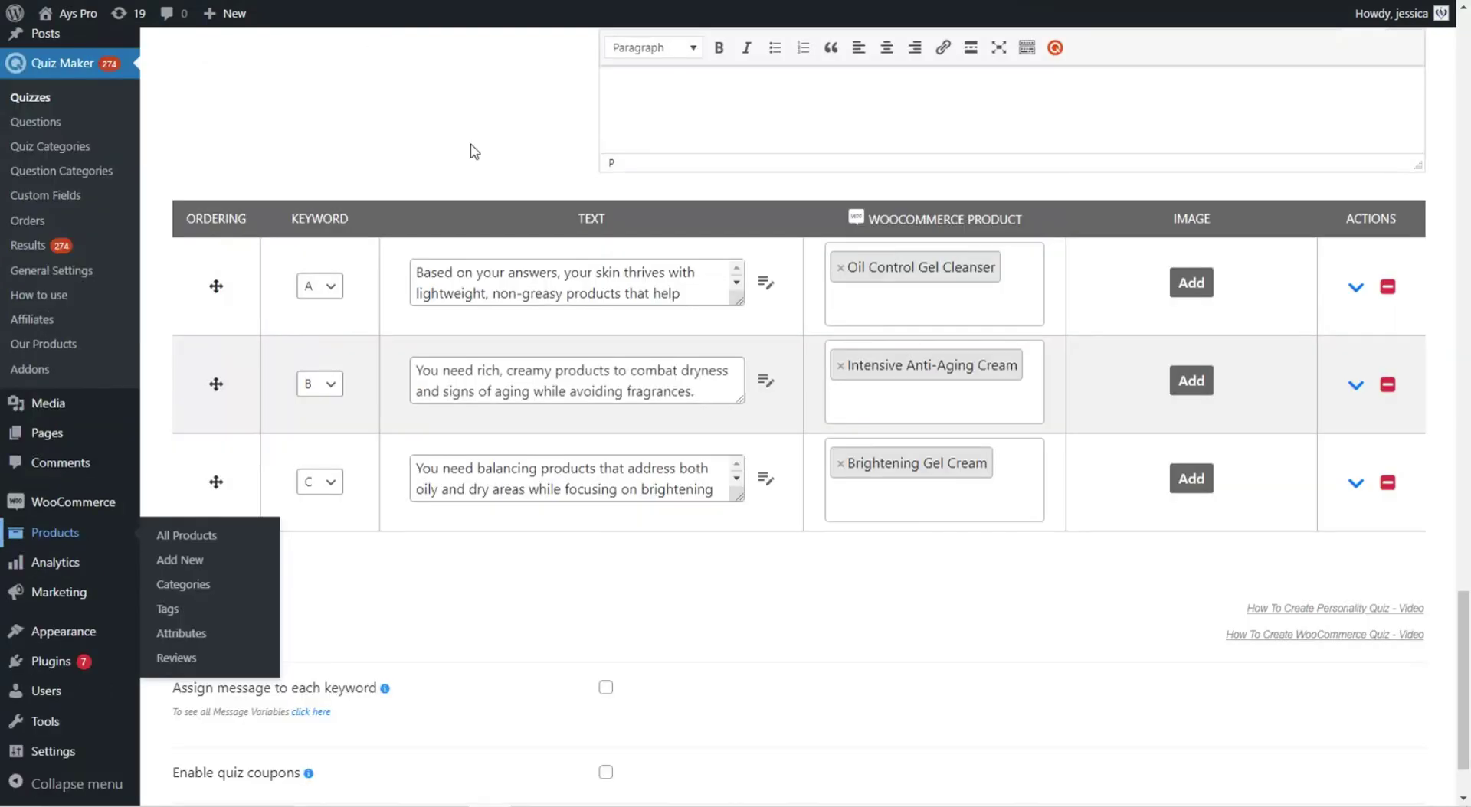
left_click(965, 307)
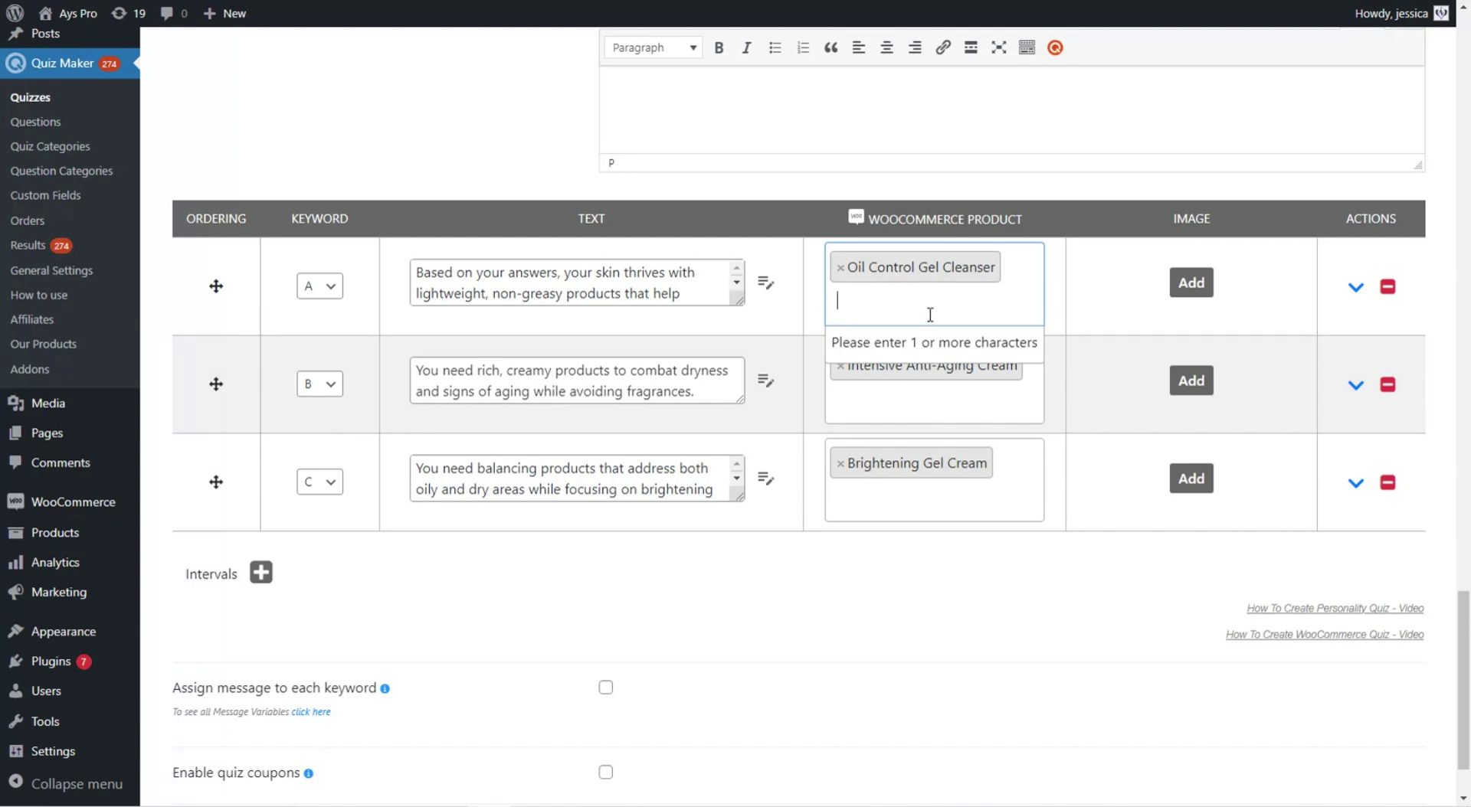
scroll(737, 636, "up", 1)
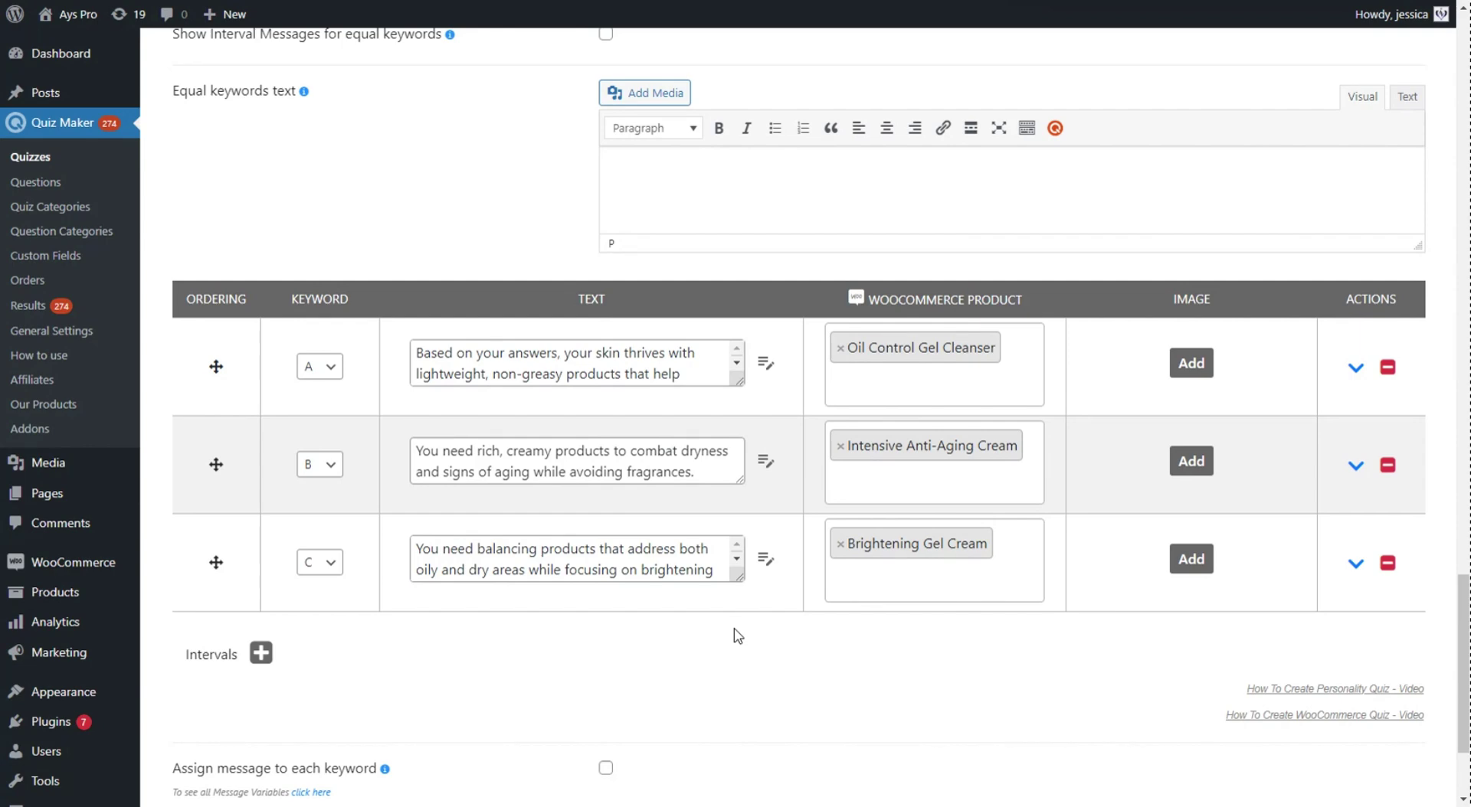
scroll(737, 636, "up", 13)
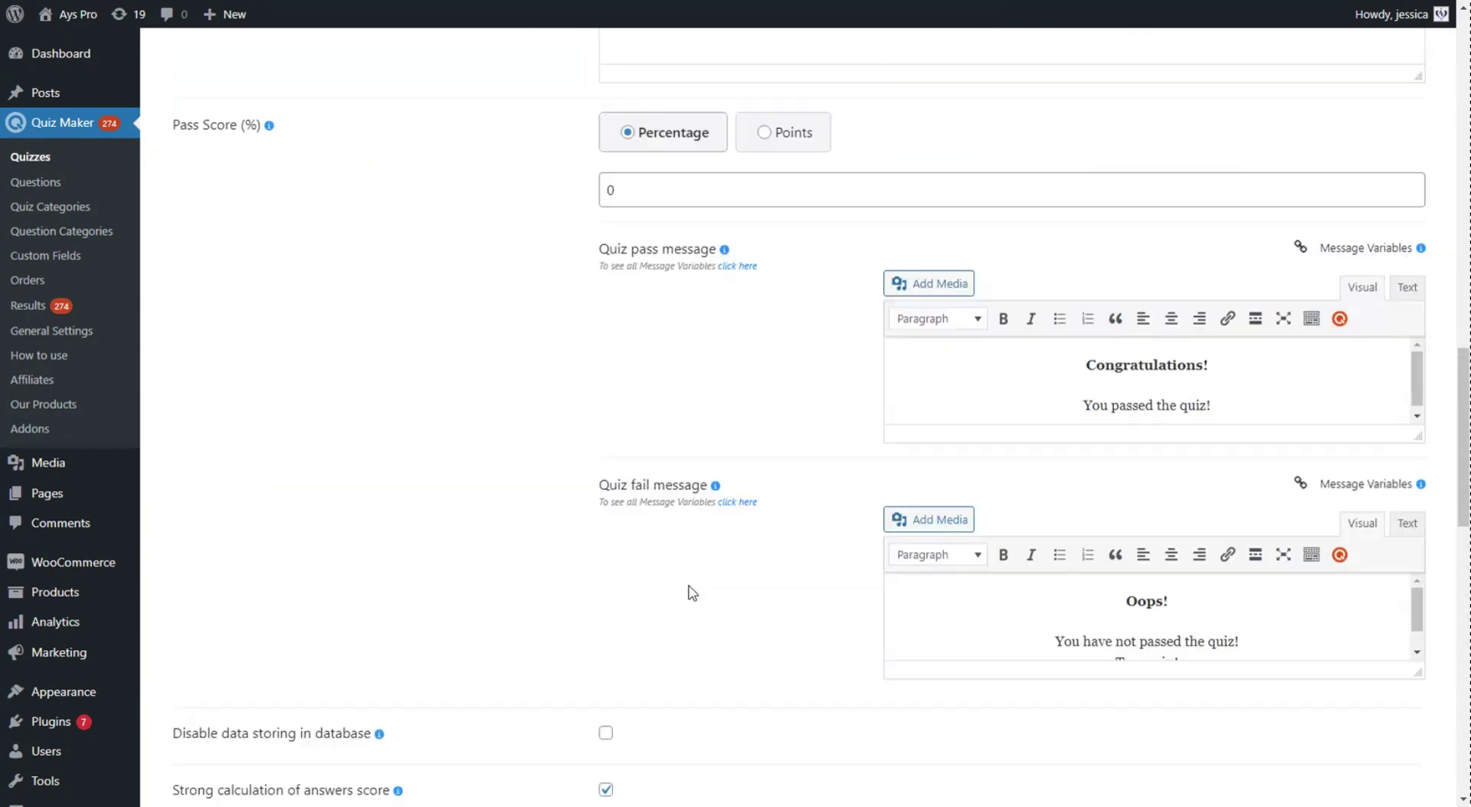
scroll(691, 592, "up", 15)
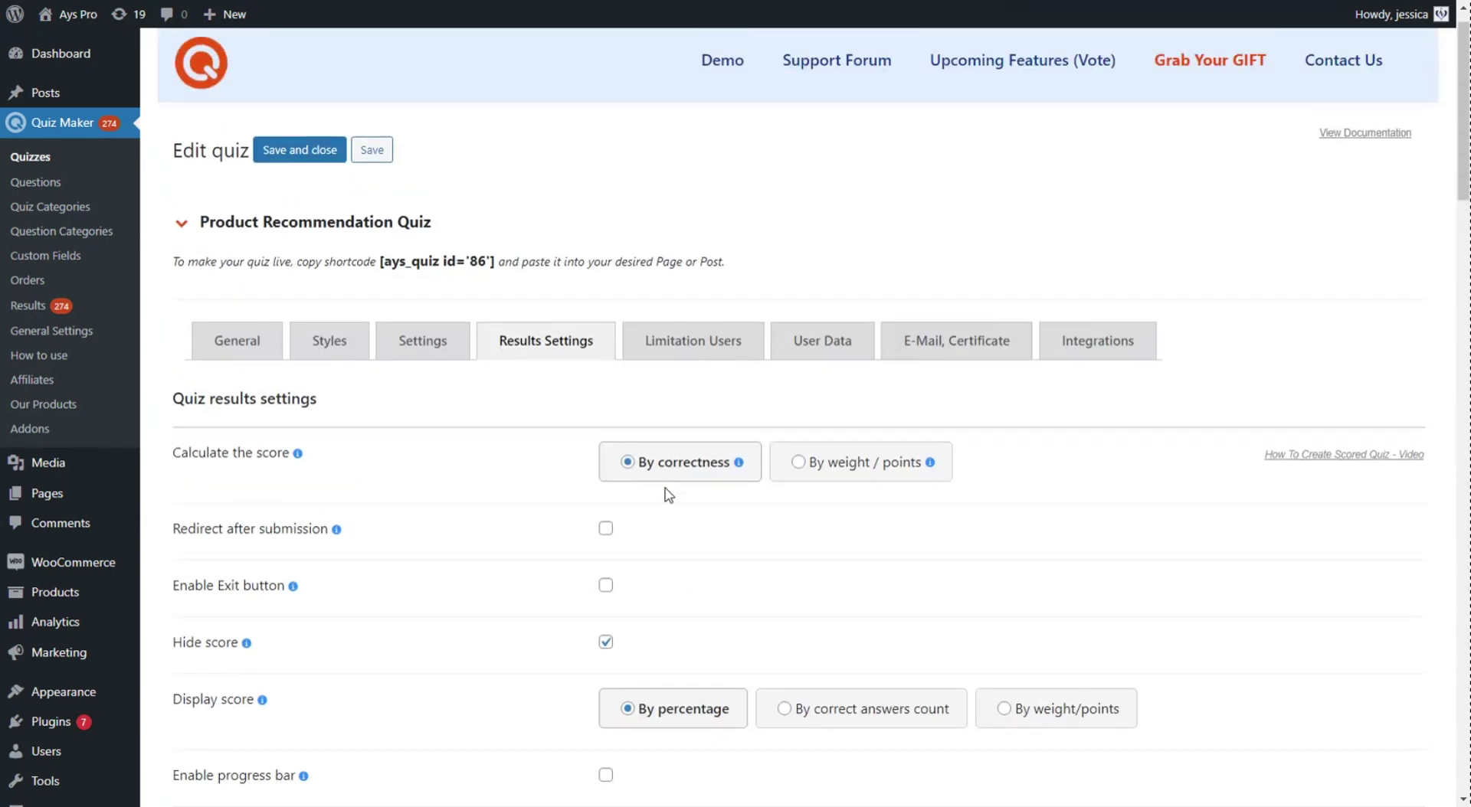
scroll(669, 495, "up", 1)
left_click(444, 296)
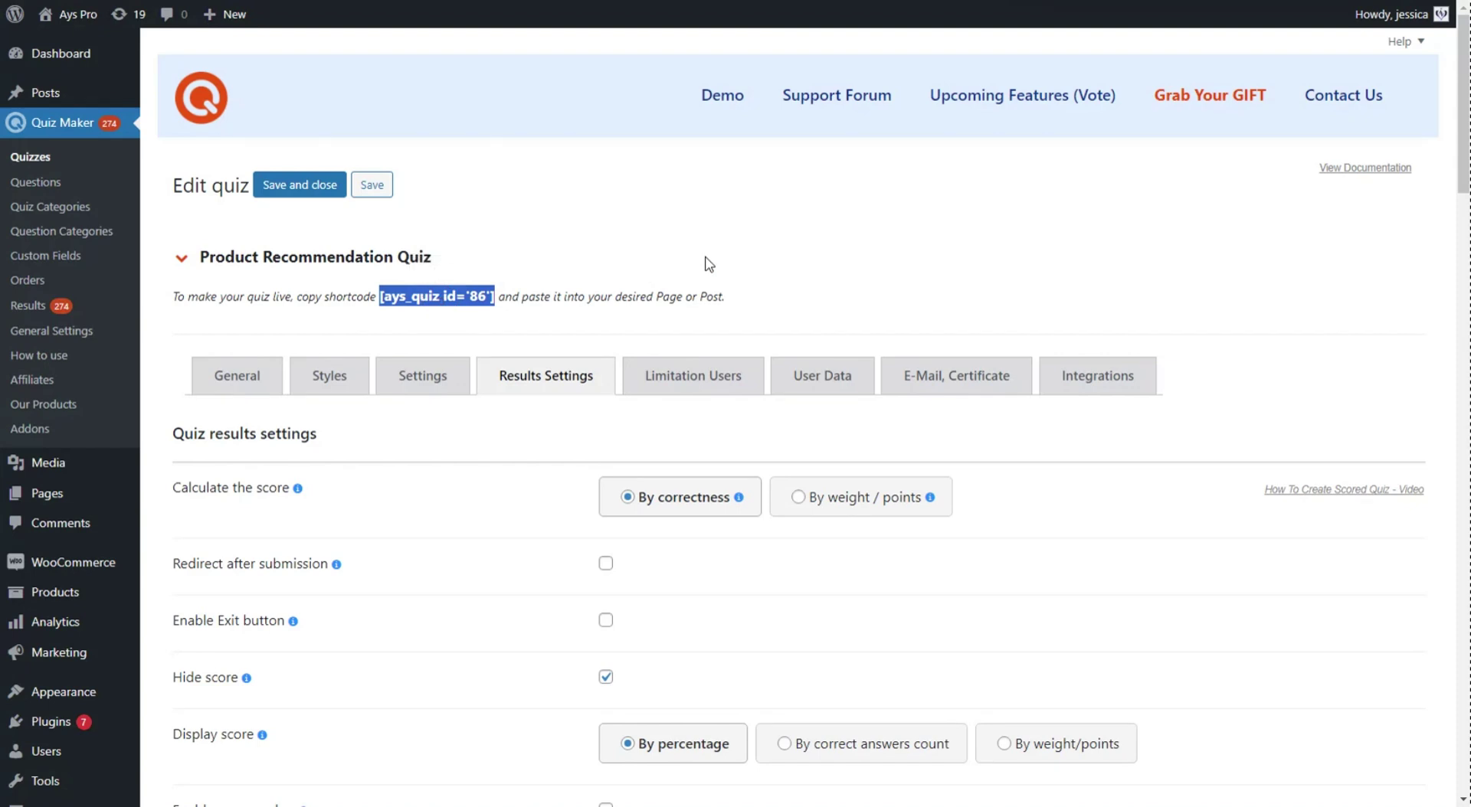
- View the published Skincare Quiz post and scroll to the embedded quiz start screen
mouse_move(107, 93)
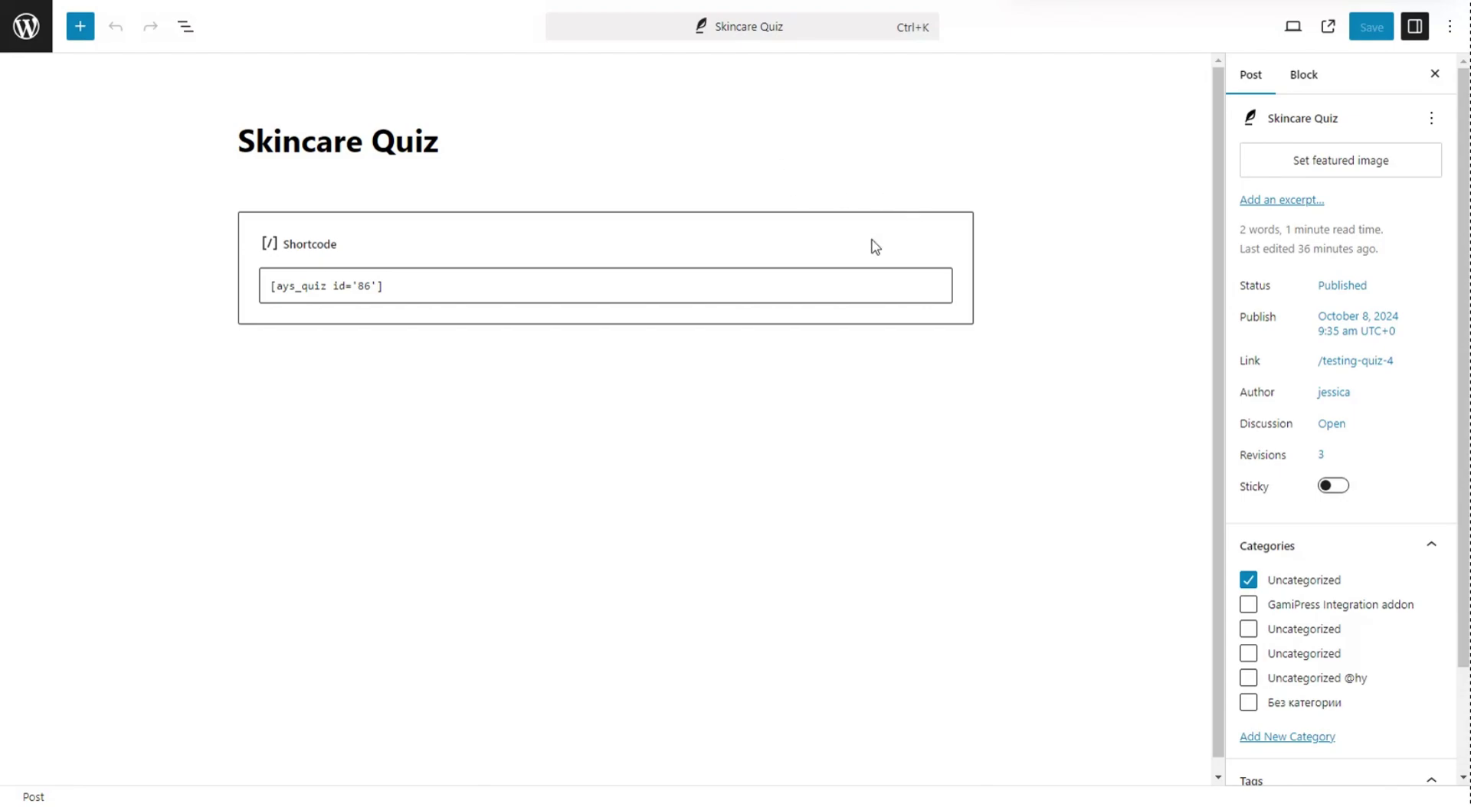
left_click(1327, 30)
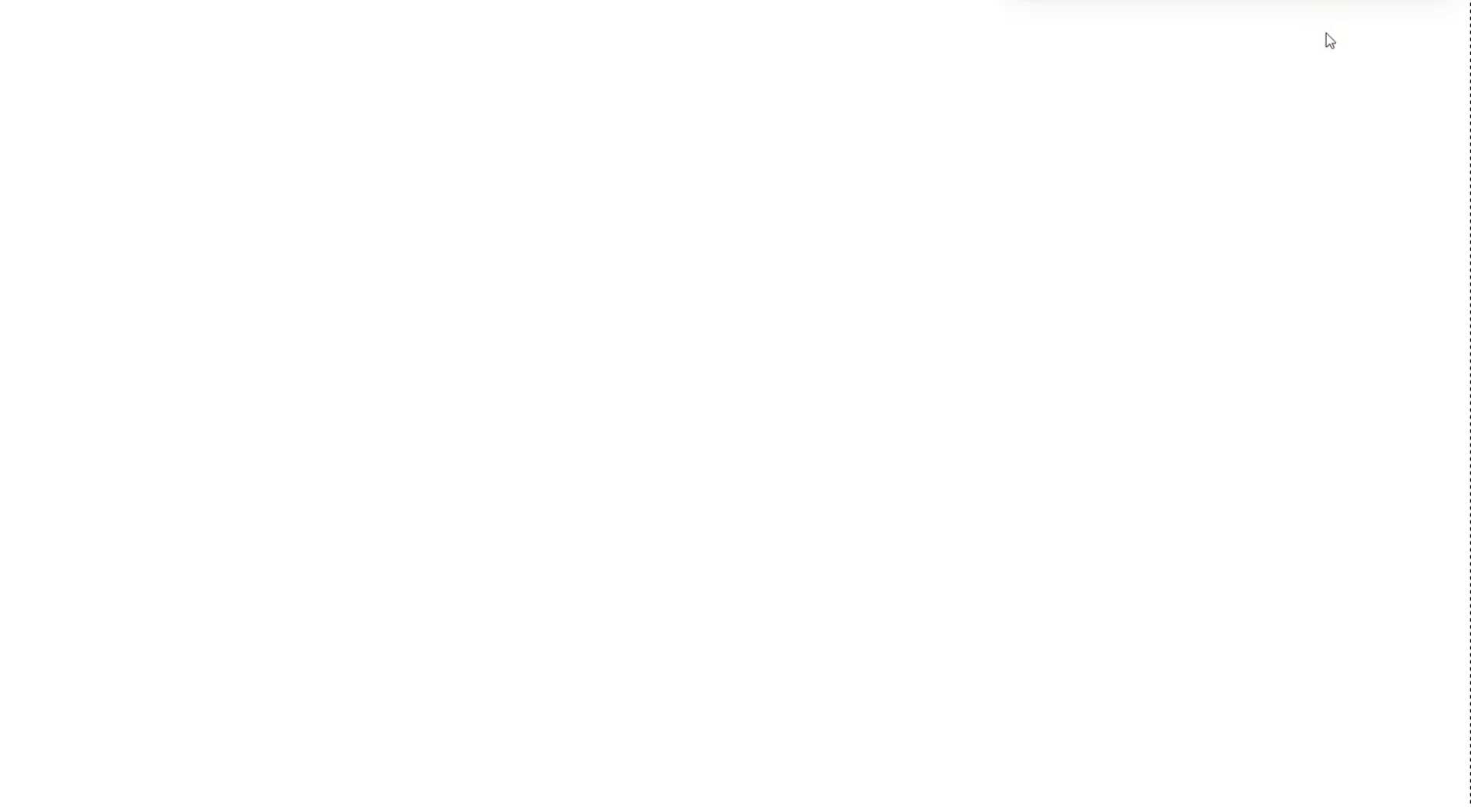
scroll(1107, 276, "down", 1)
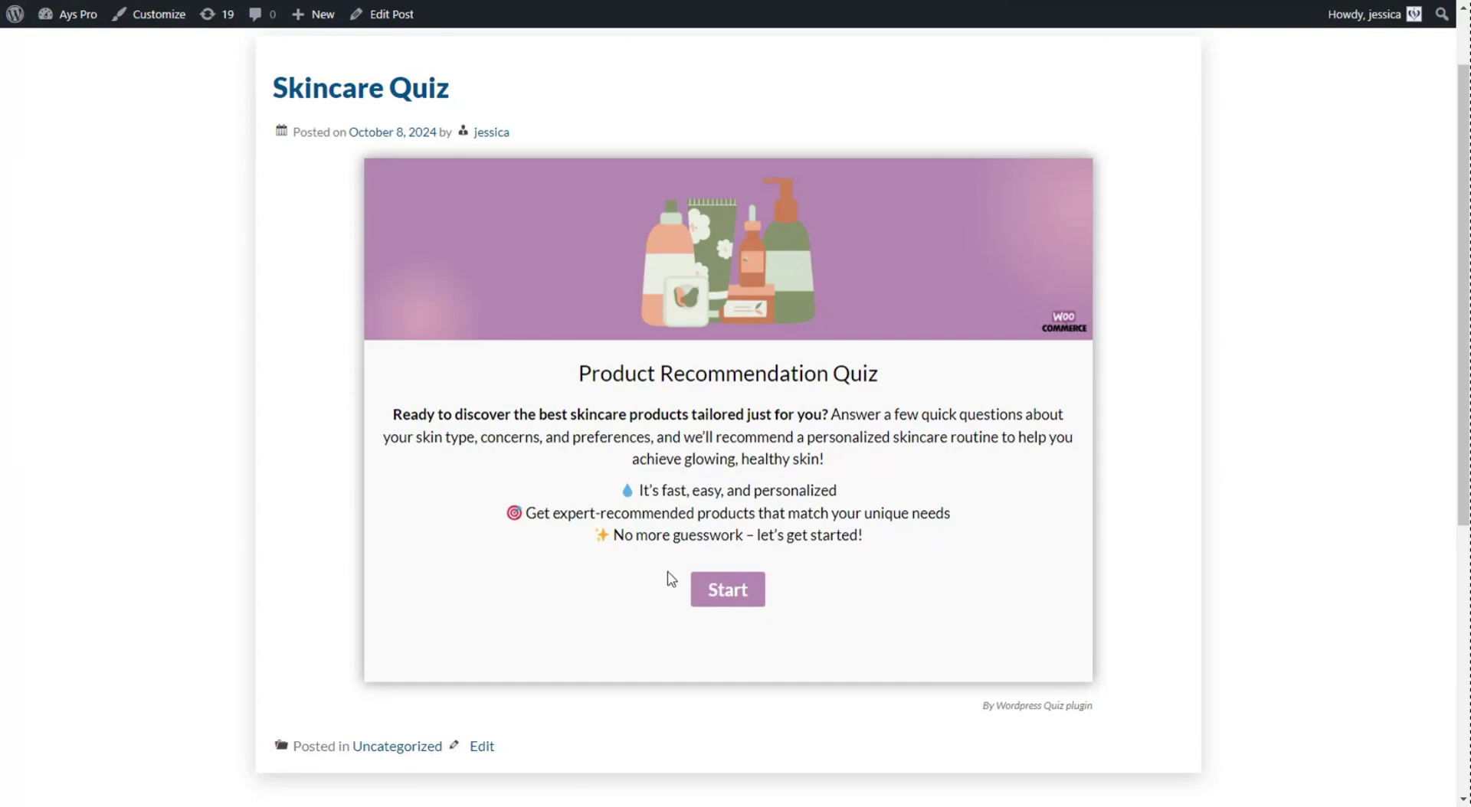
- Start the quiz and submit the respondent's name, e-mail and Female gender
left_click(728, 589)
left_click(451, 286)
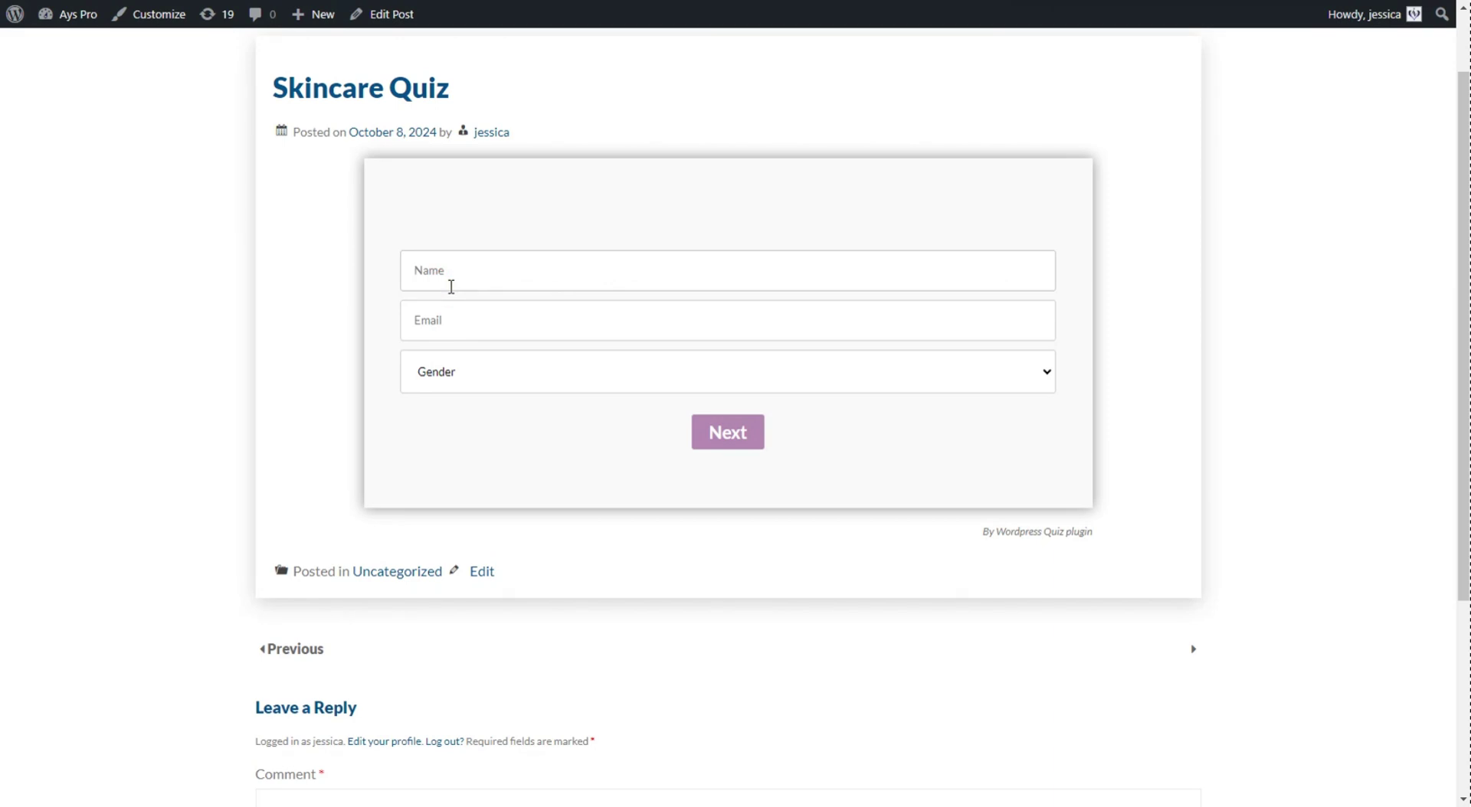
type("Jessica")
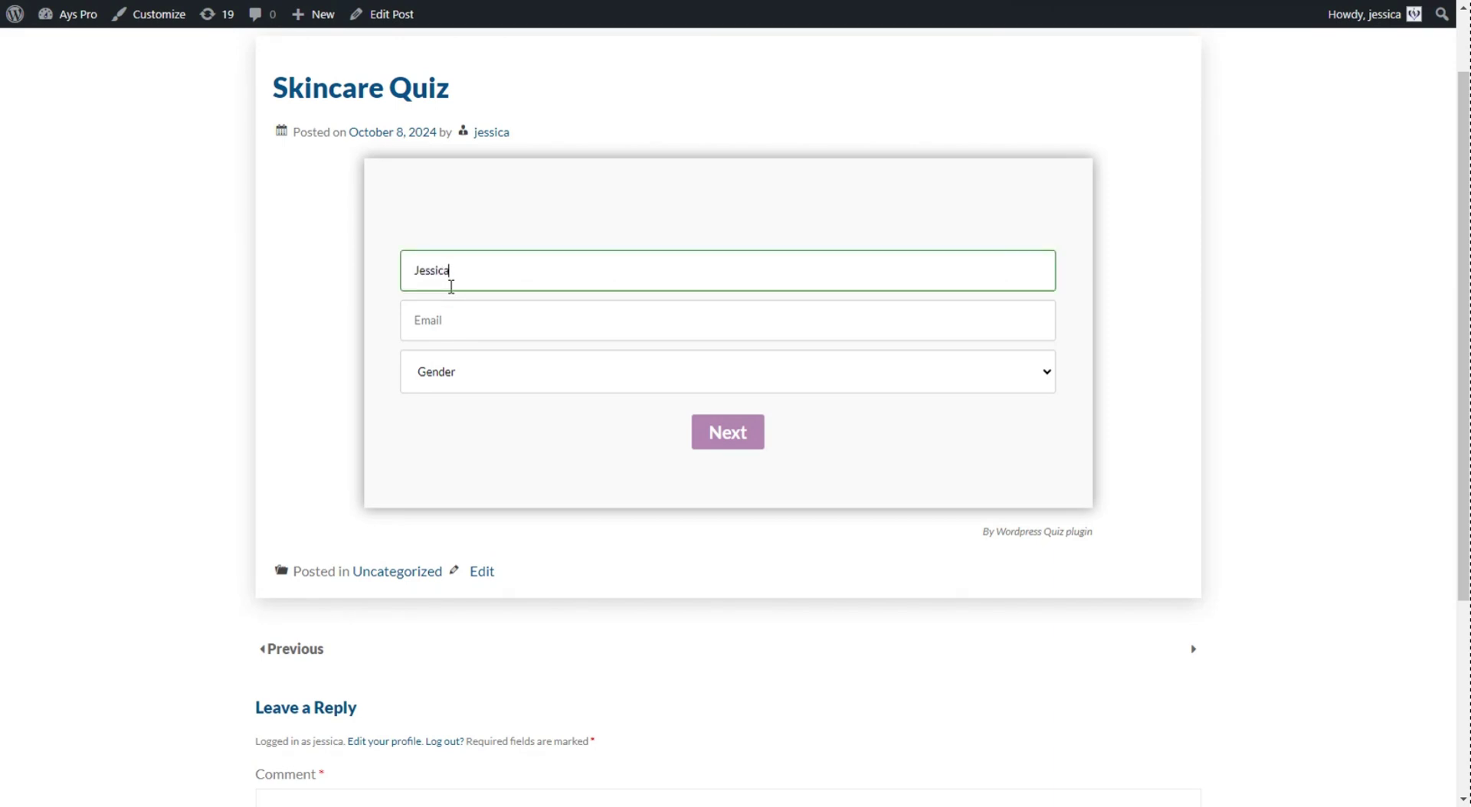
left_click(444, 317)
left_click(484, 371)
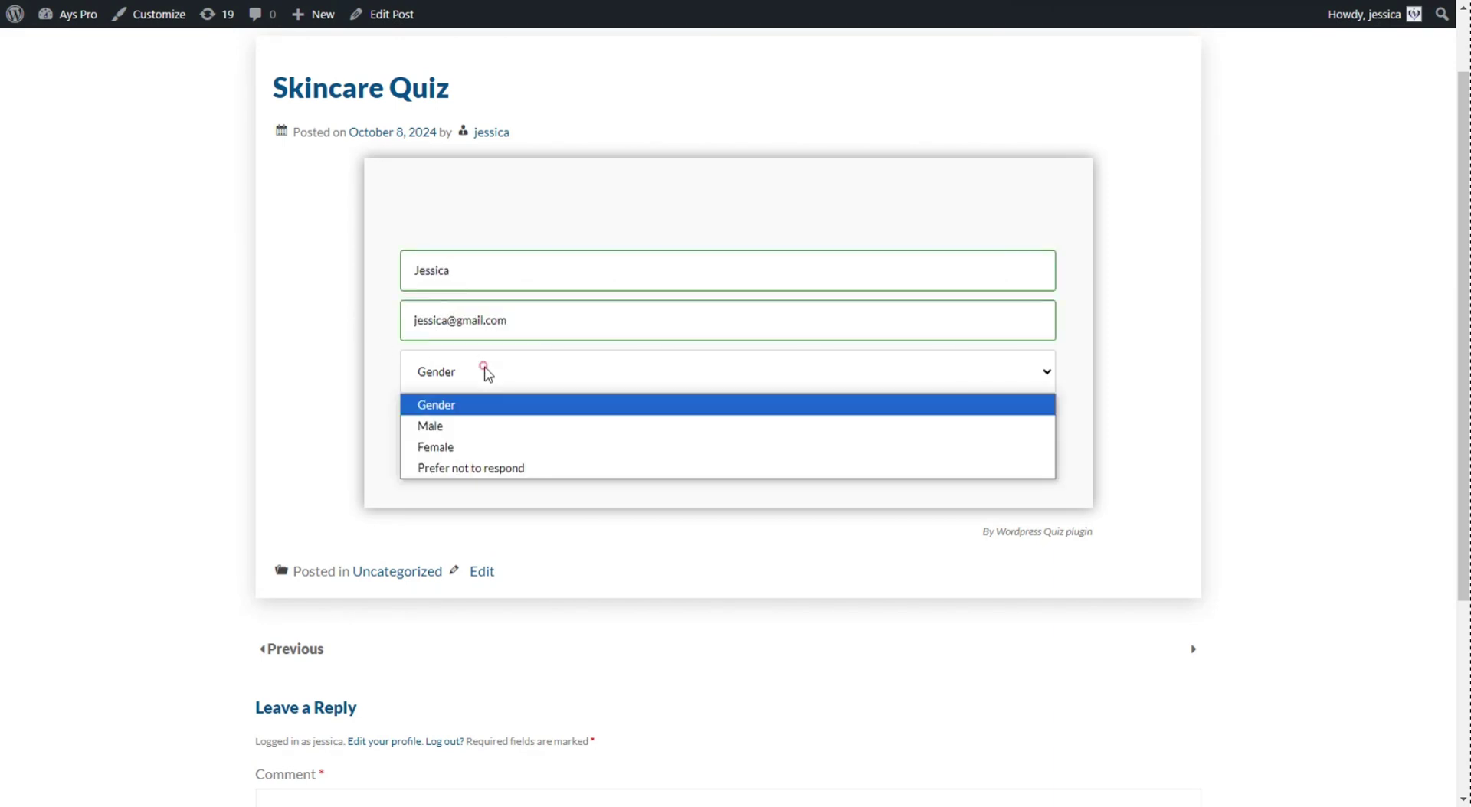
left_click(471, 447)
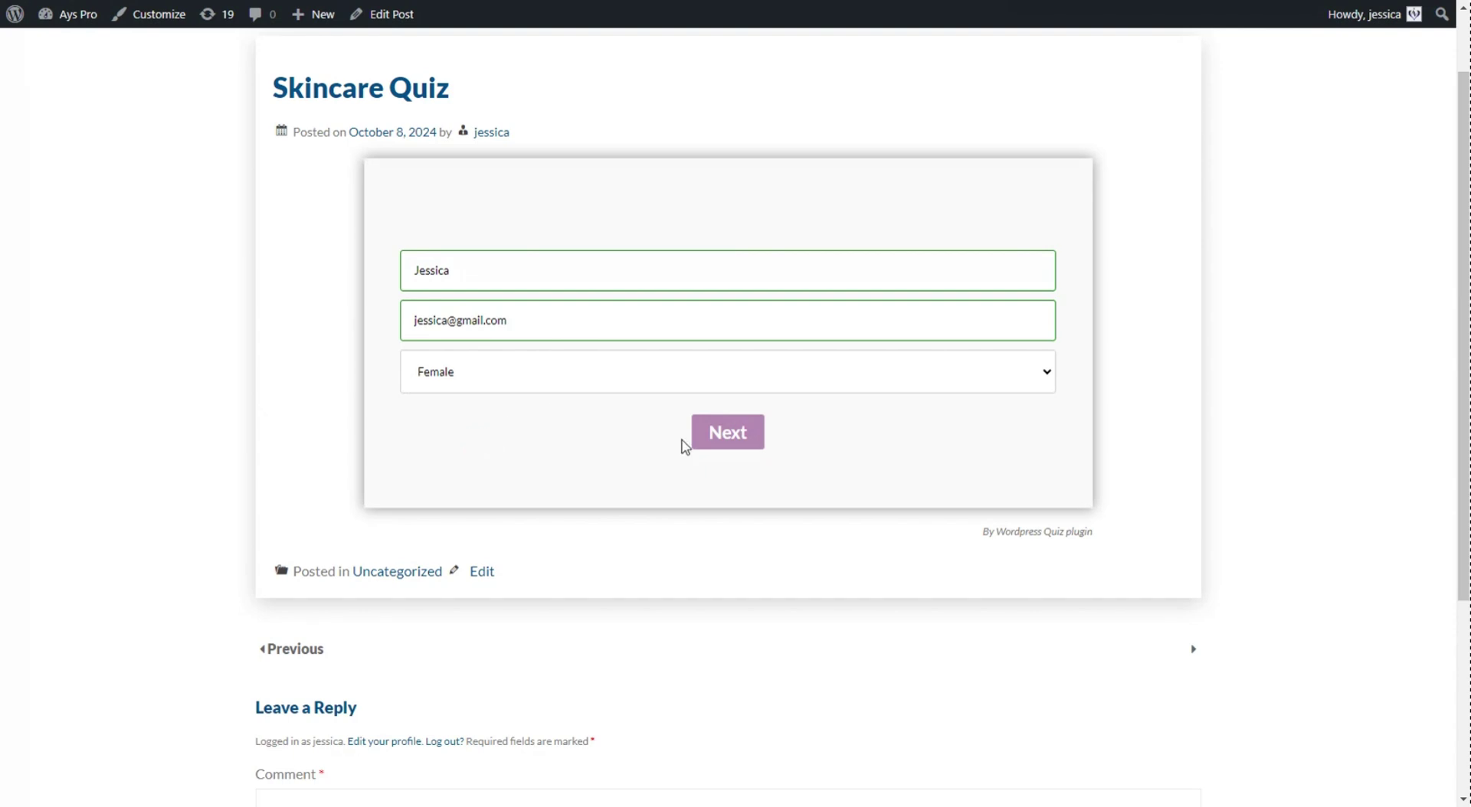
left_click(715, 444)
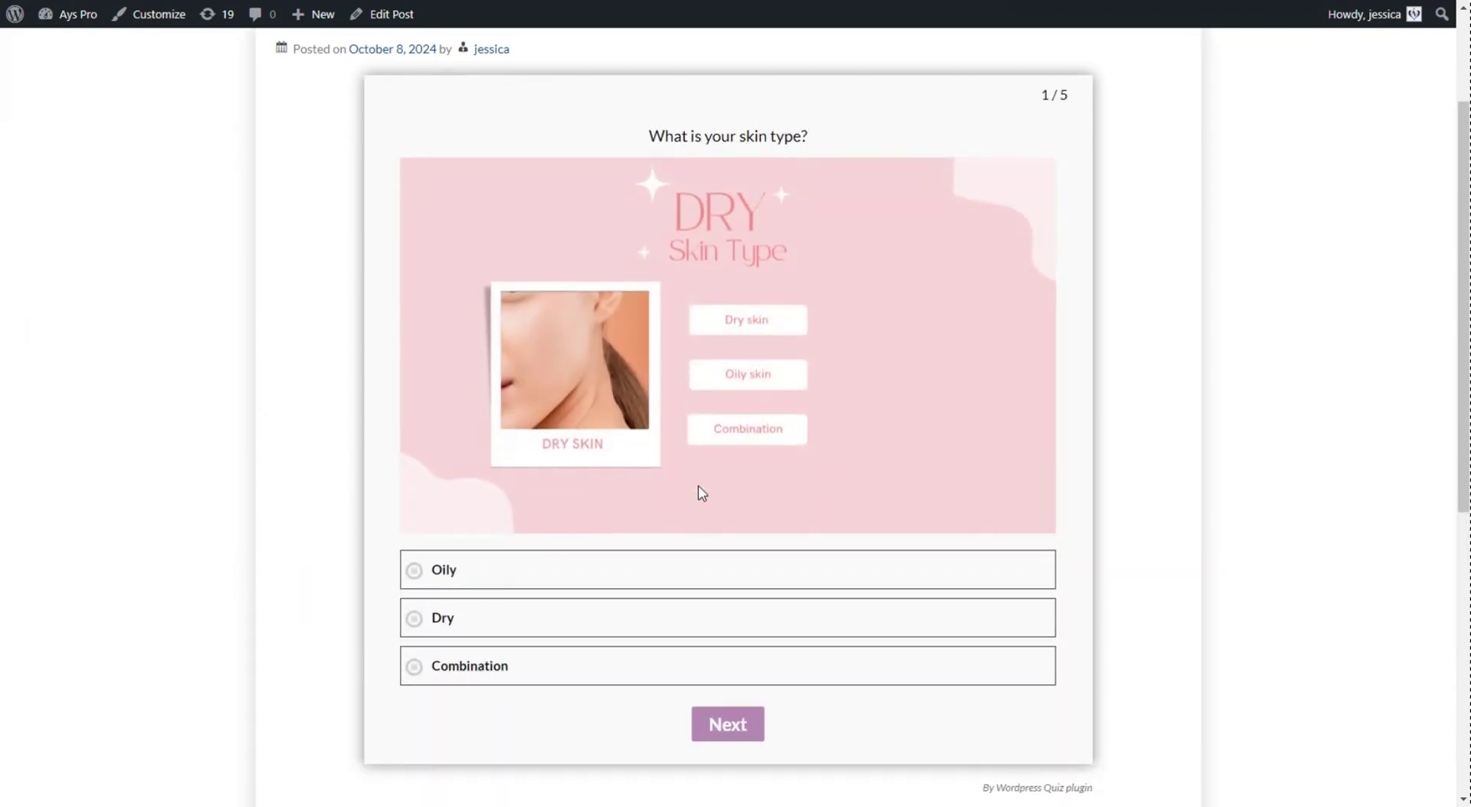
- Answer Dry, Wrinkles or Fine Lines, Once a day, Creamy and Rich, then Fragrance-free
left_click(589, 617)
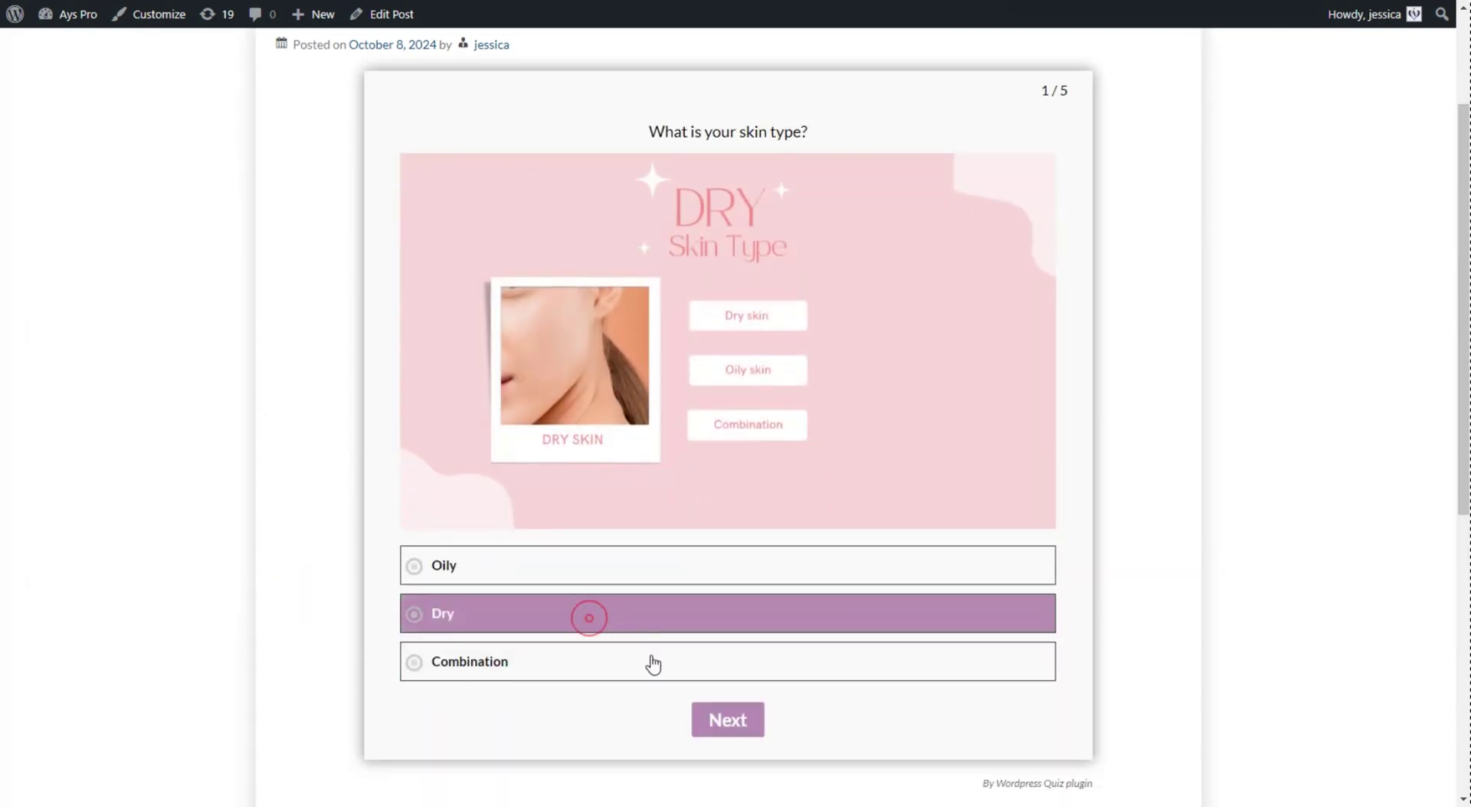
left_click(718, 727)
left_click(528, 616)
left_click(770, 703)
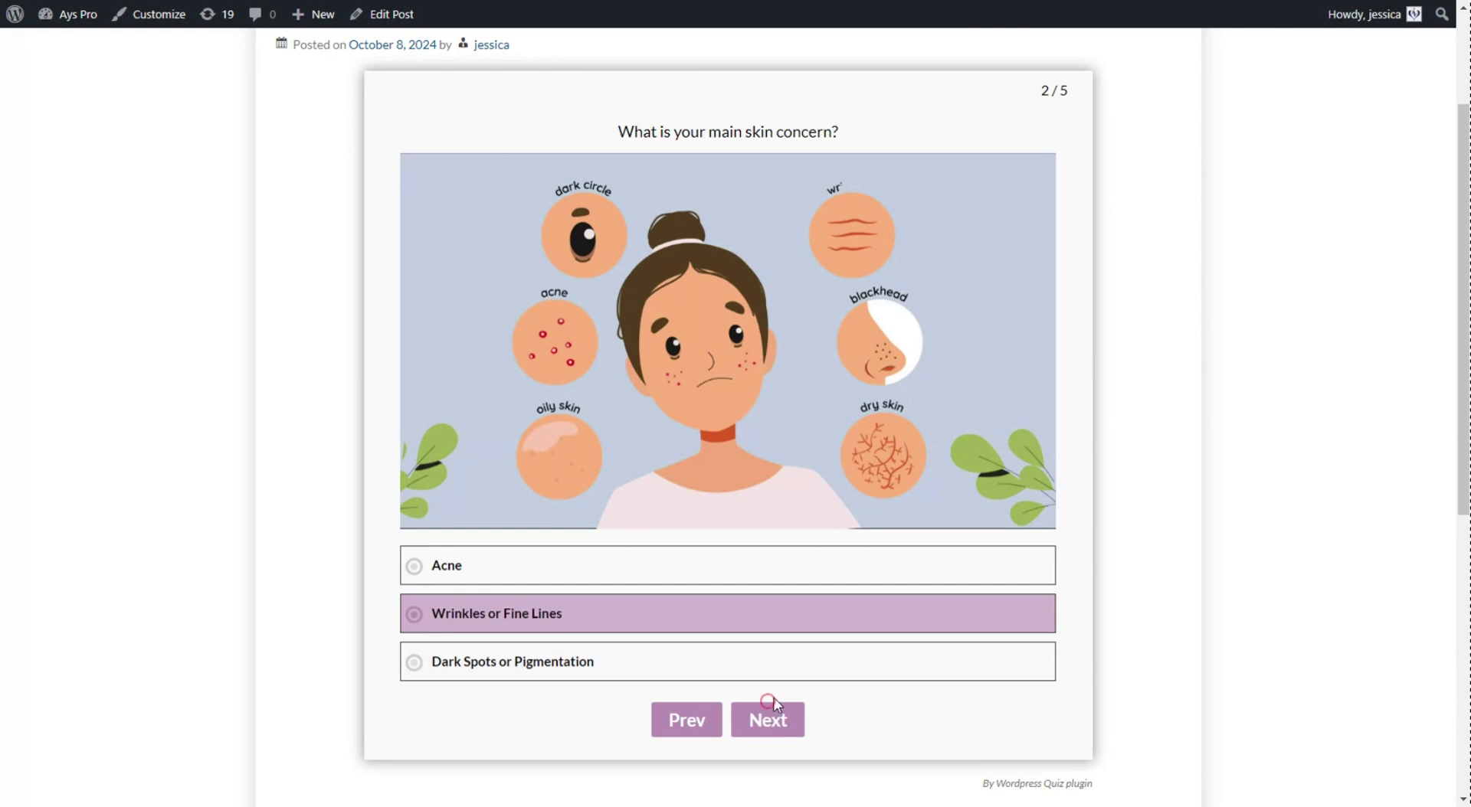
left_click(554, 645)
left_click(760, 752)
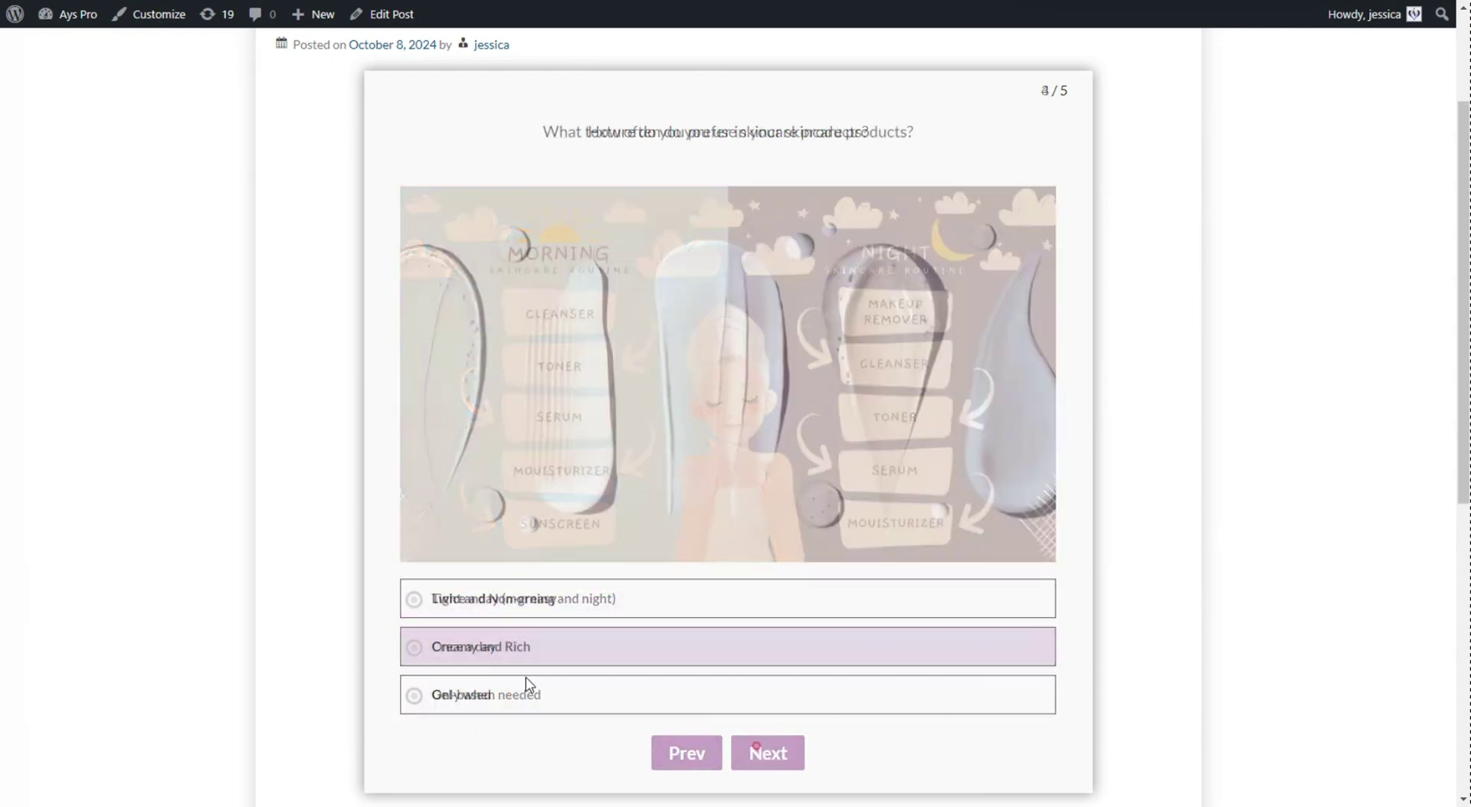
left_click(514, 658)
left_click(778, 759)
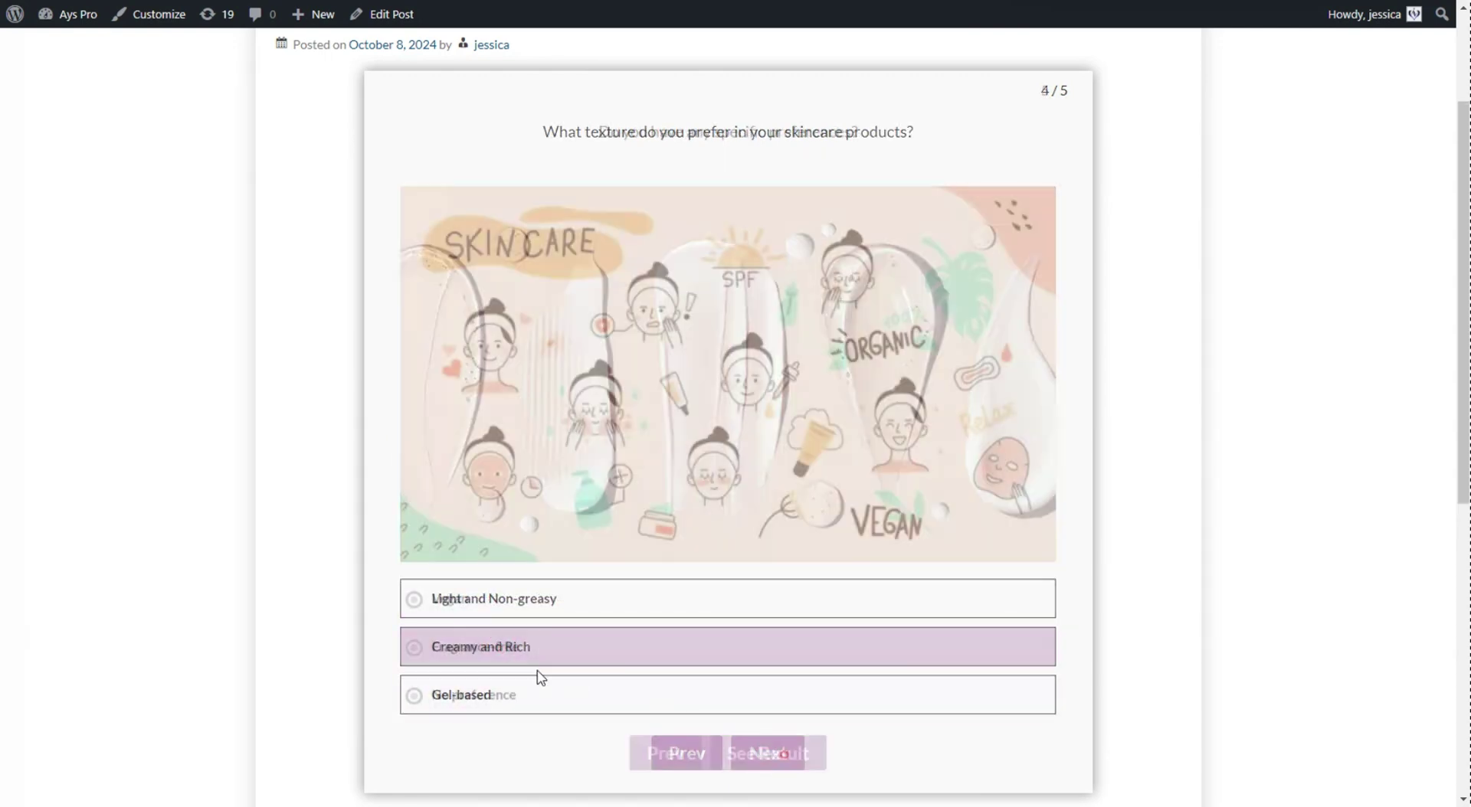
left_click(525, 657)
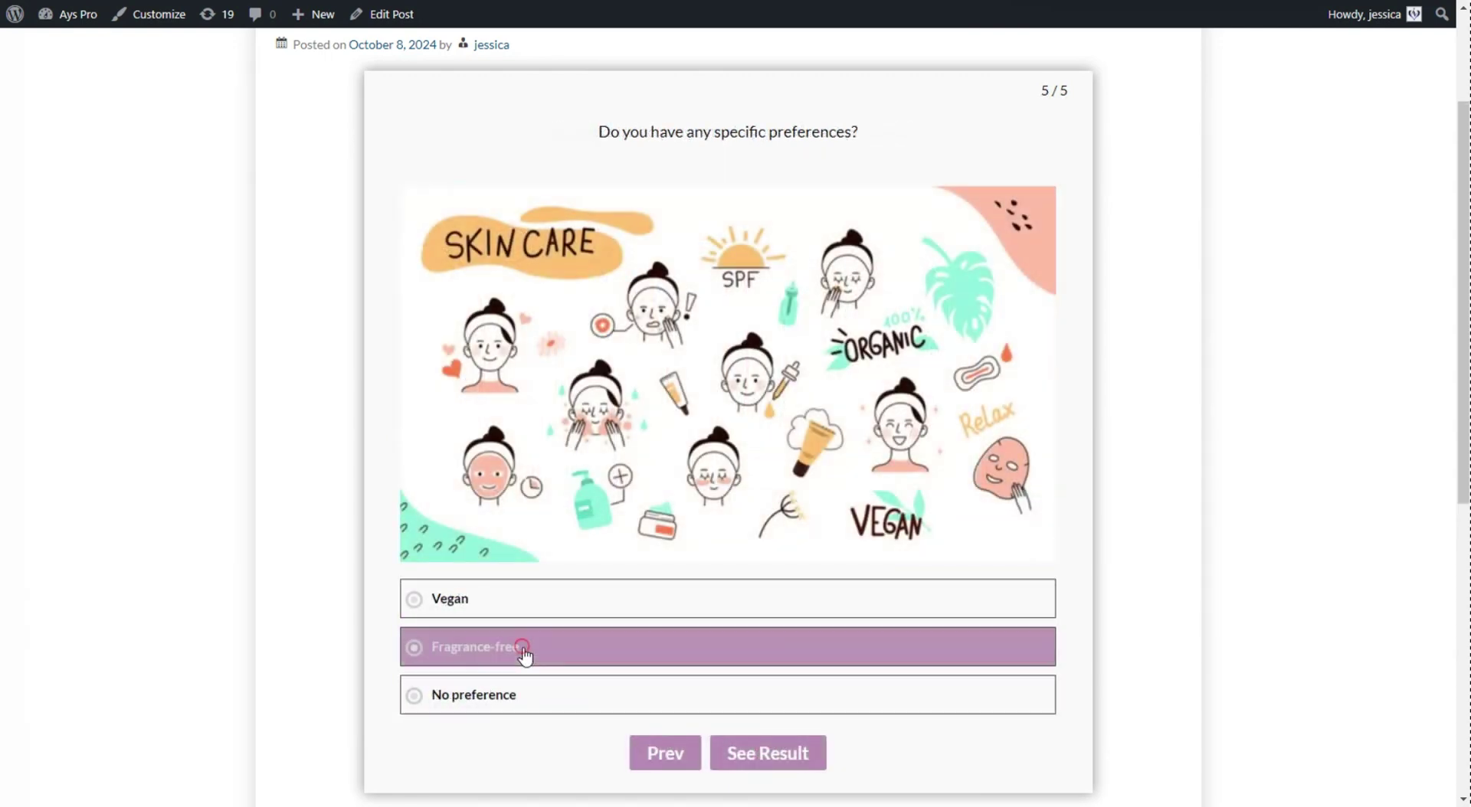
- Submit the quiz, add the recommended Intensive Anti-Aging Cream to the cart, and view the cart
left_click(769, 759)
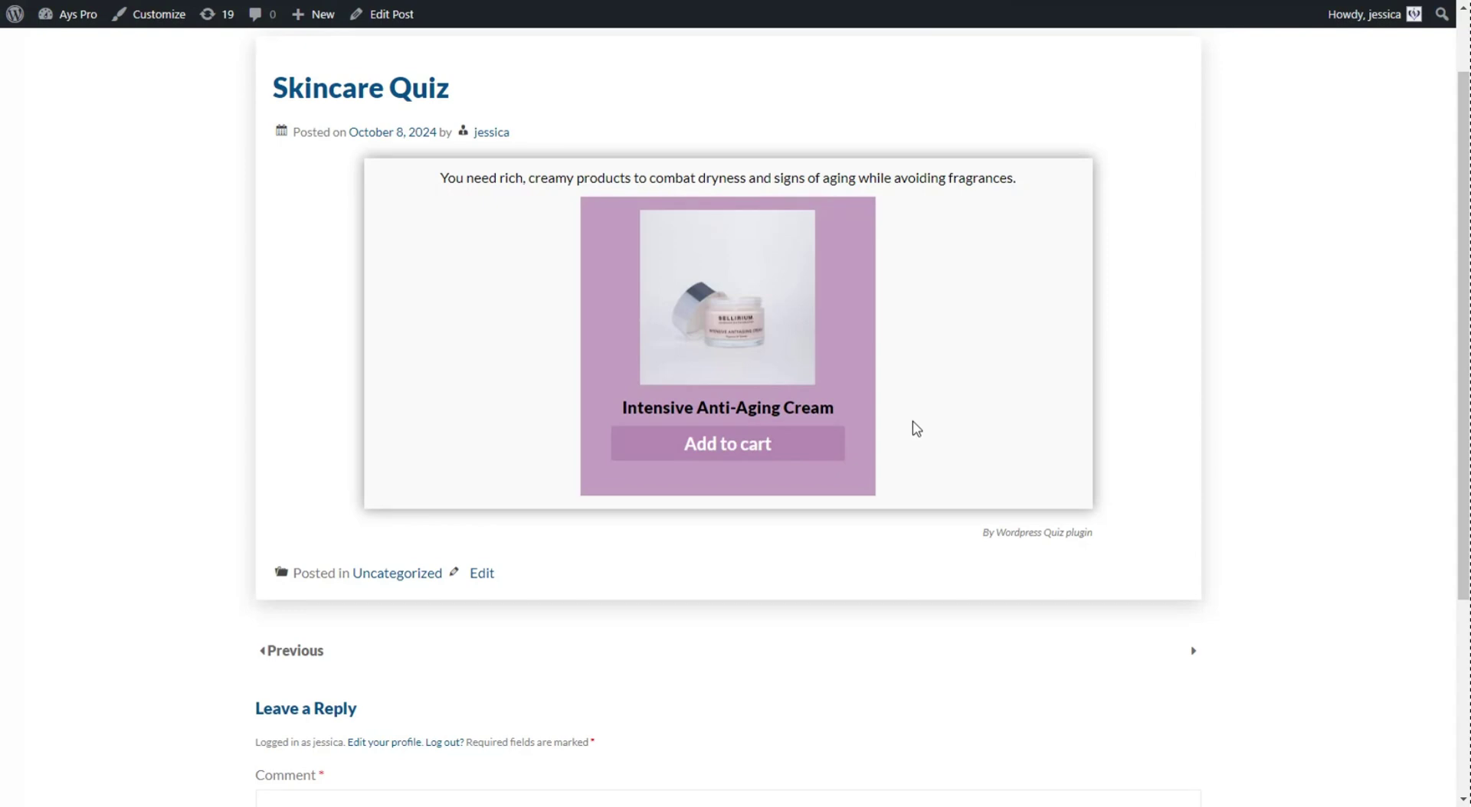
left_click(751, 457)
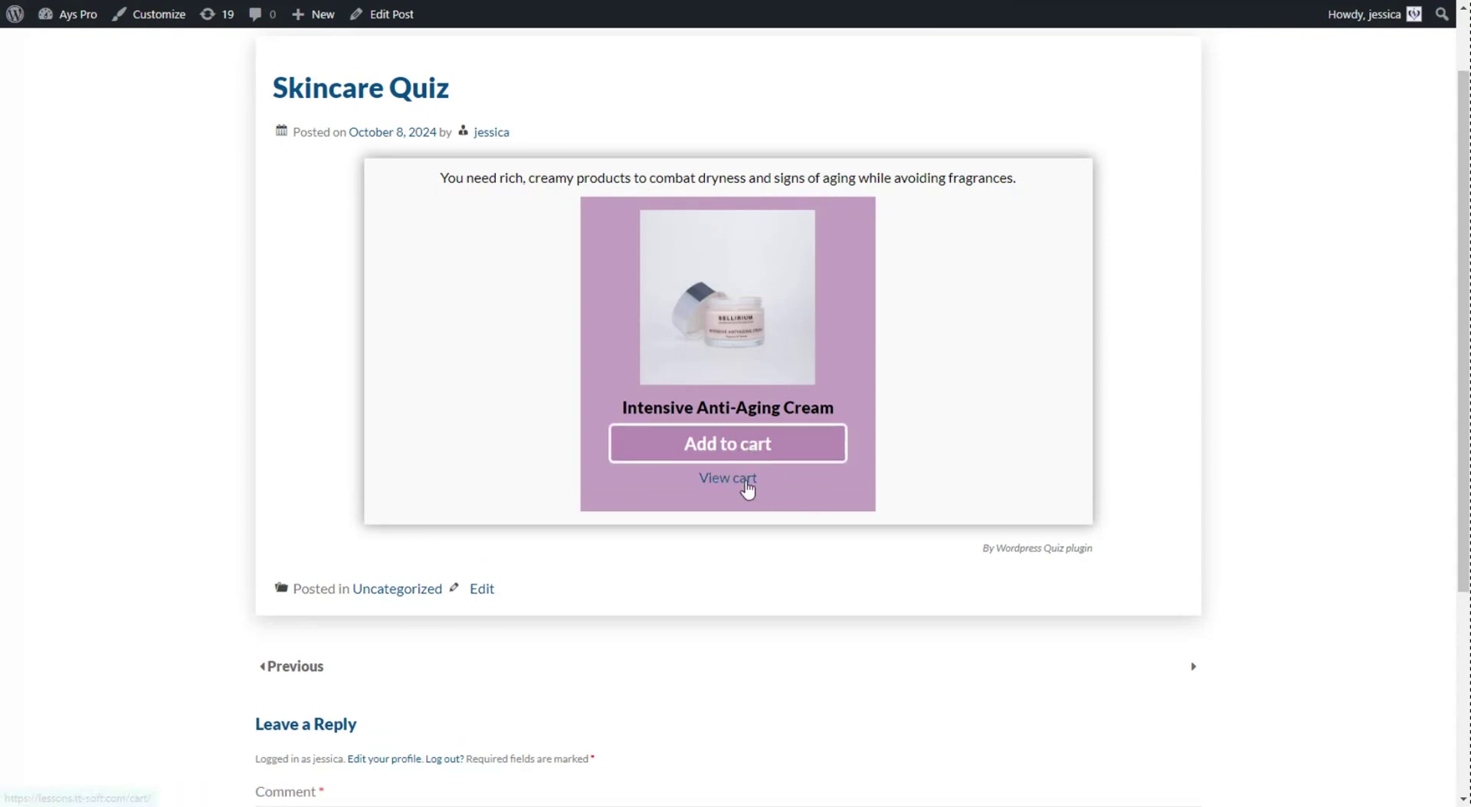
left_click(742, 481)
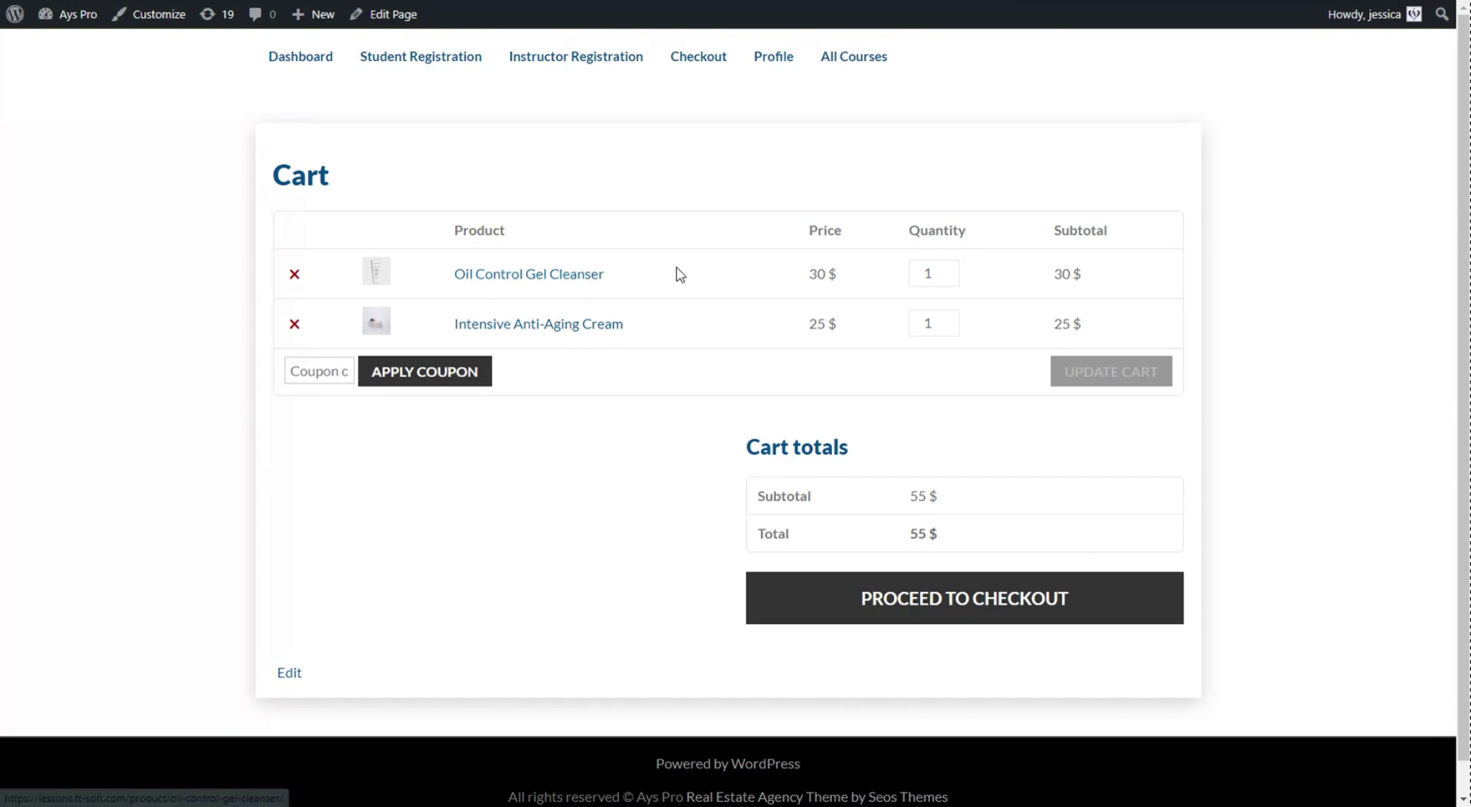
- Remove Oil Control Gel Cleanser, leaving Intensive Anti-Aging Cream at a 25 $ total
left_click(295, 276)
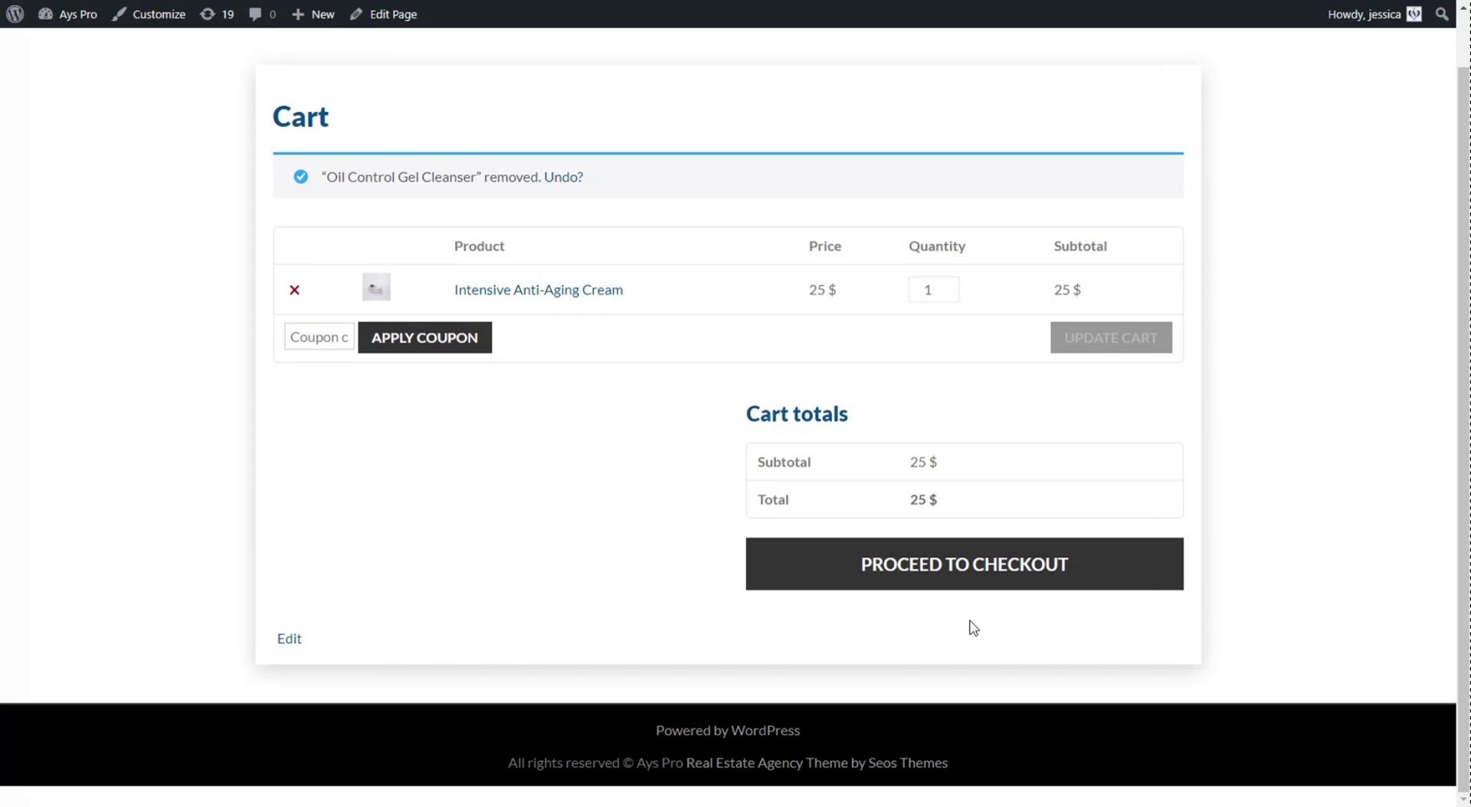
scroll(963, 617, "up", 1)
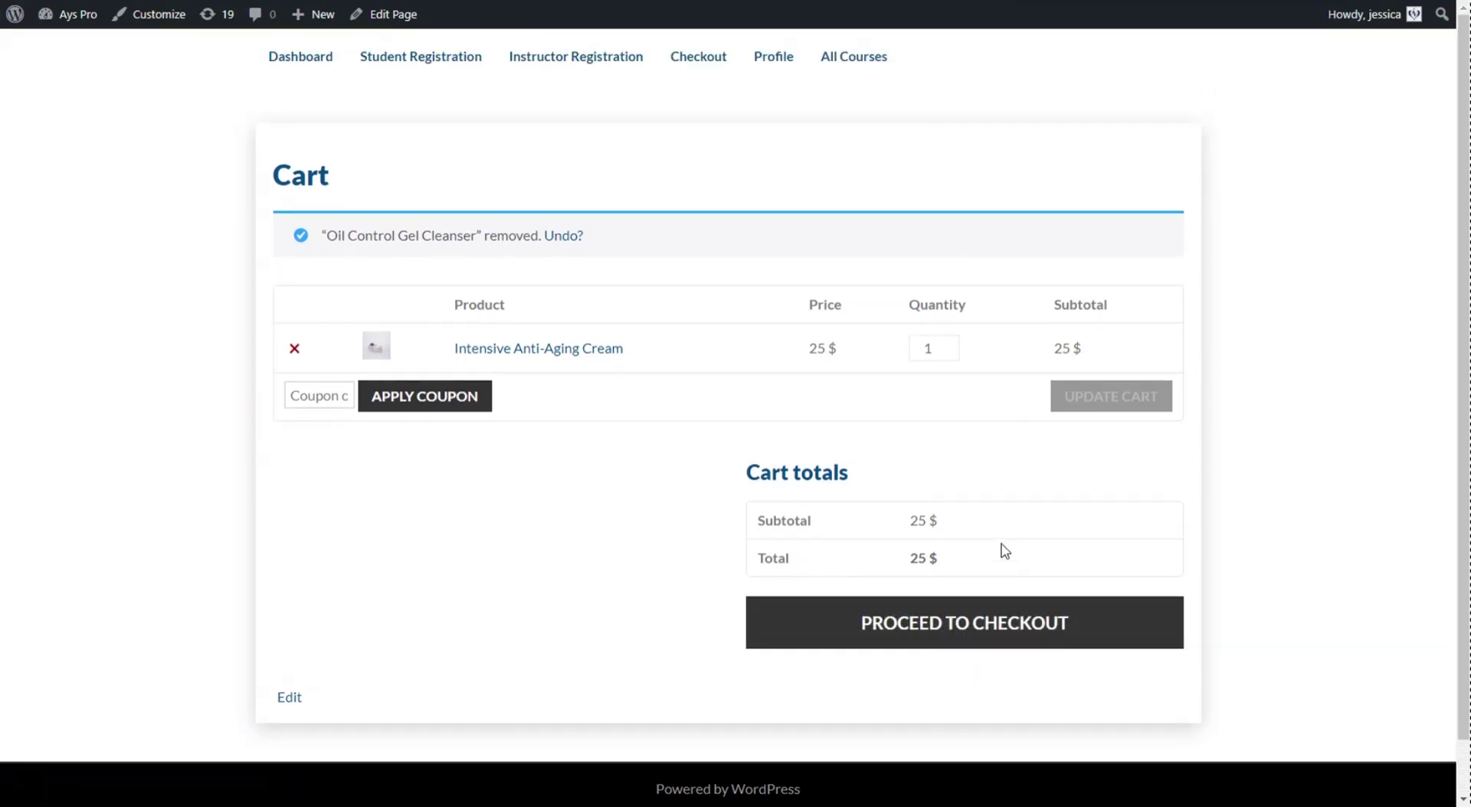
scroll(661, 296, "down", 1)
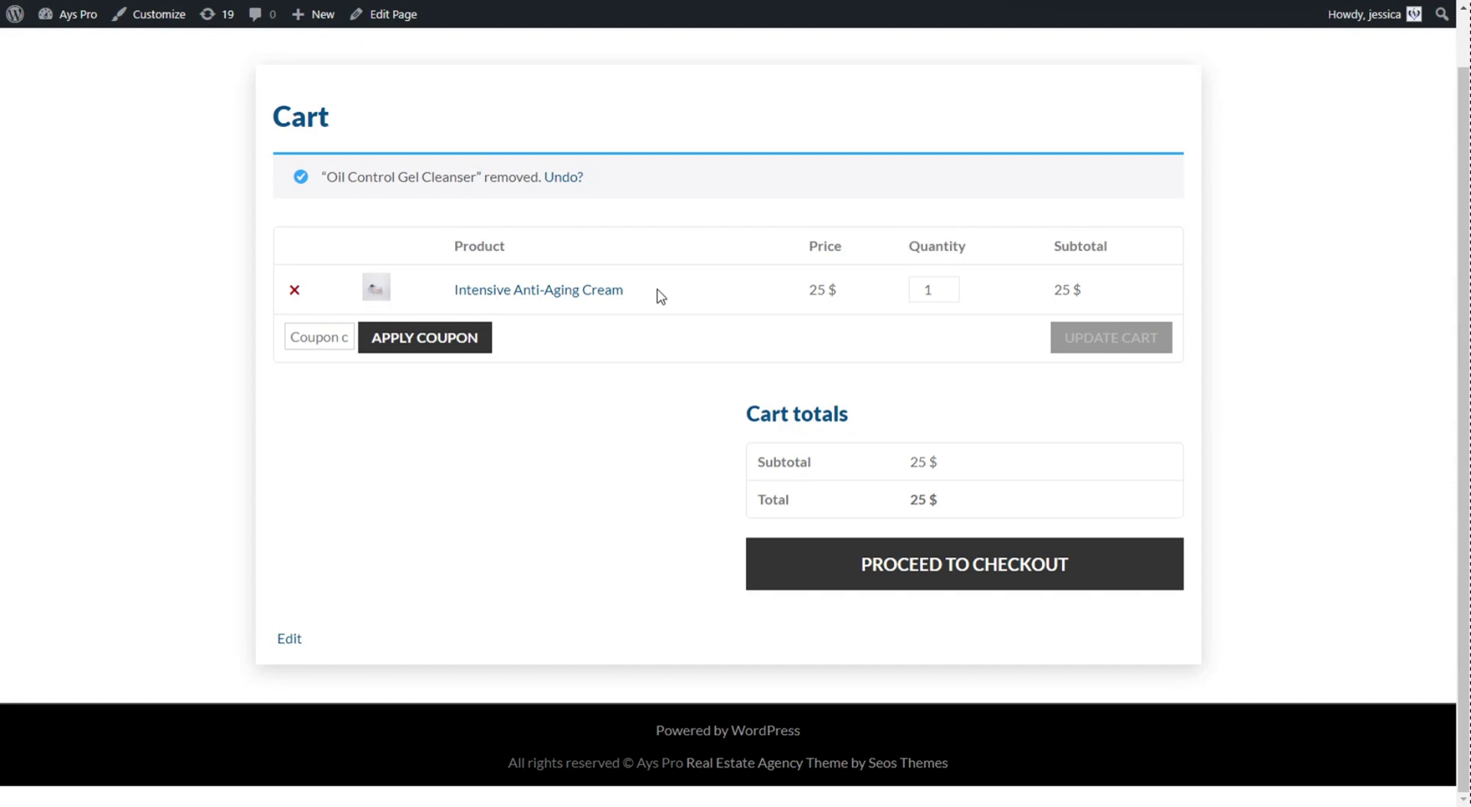